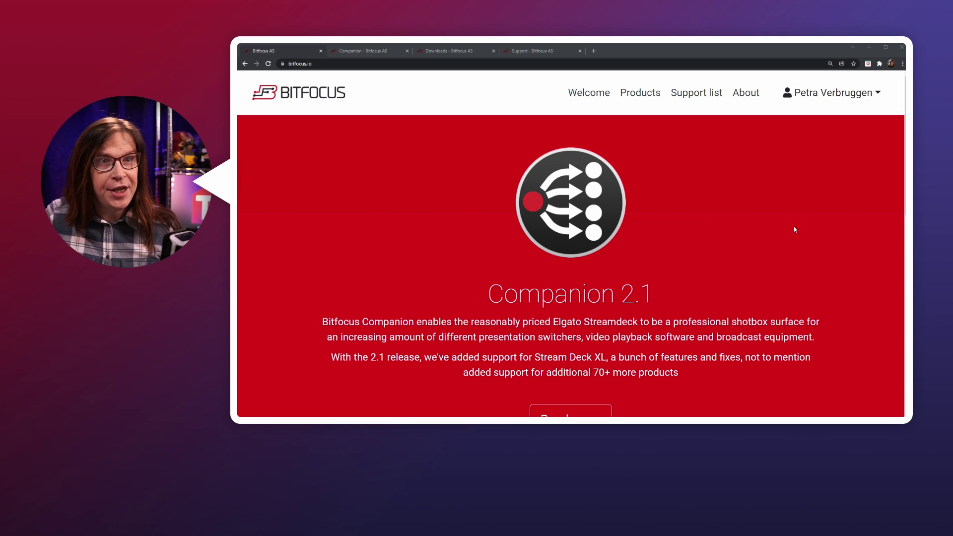
Review the key features on the Companion product page, including stacked actions, delayed actions and multi device support
click(363, 52)
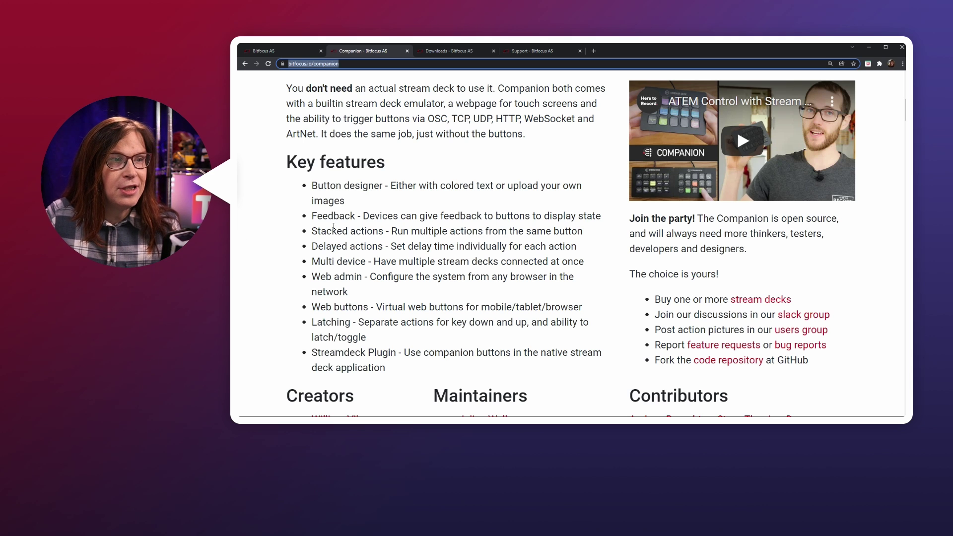
drag(318, 232, 400, 225)
click(392, 230)
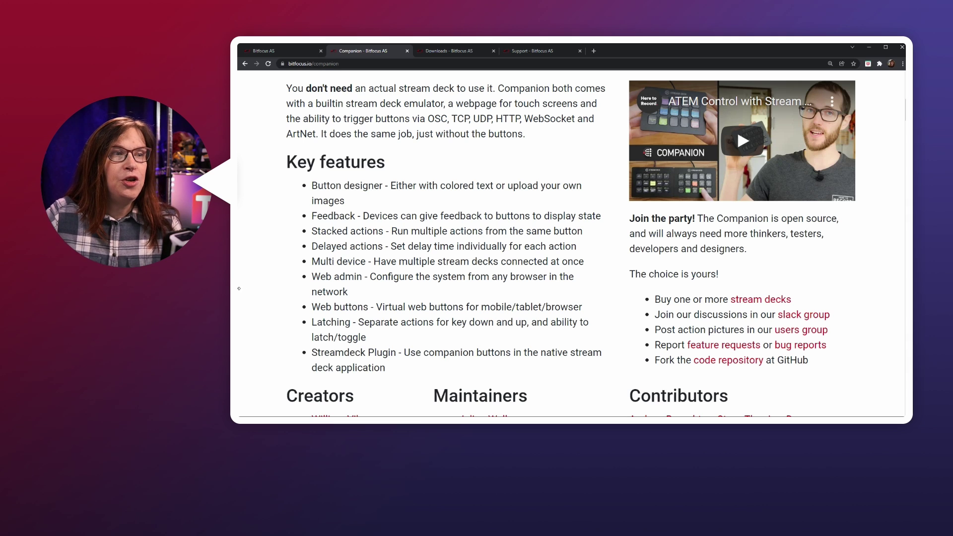
drag(313, 242, 386, 248)
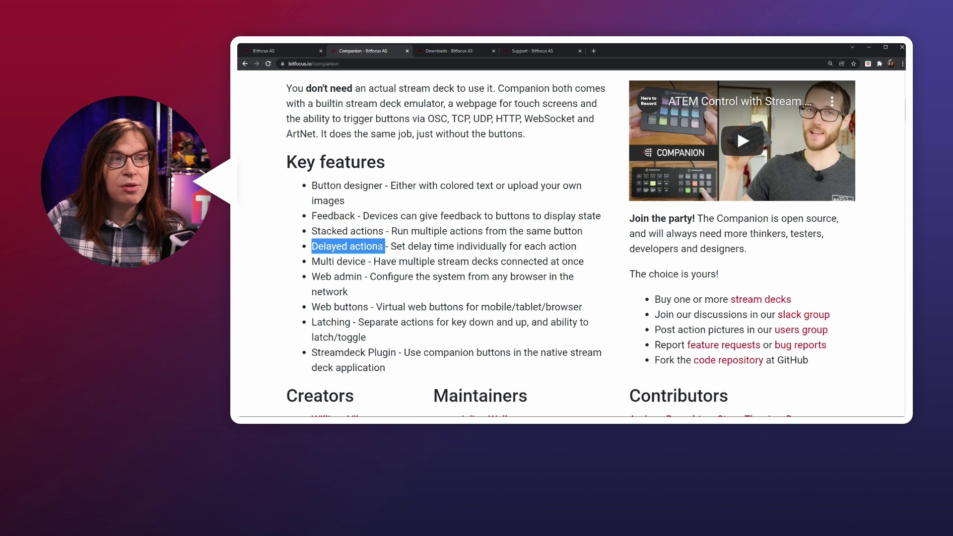
drag(311, 262, 372, 257)
click(378, 257)
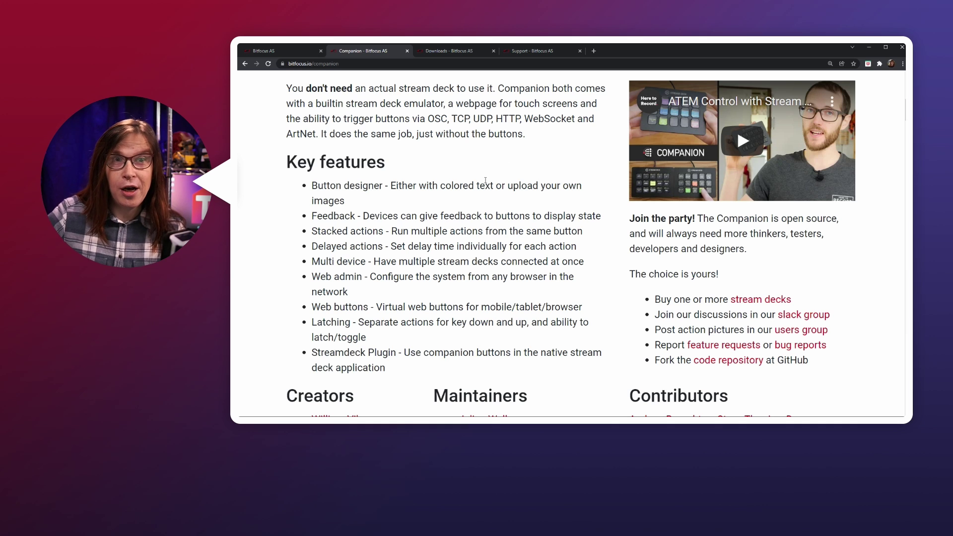
Browse the support list of all Companion modules to examine which devices and software can be controlled
click(537, 50)
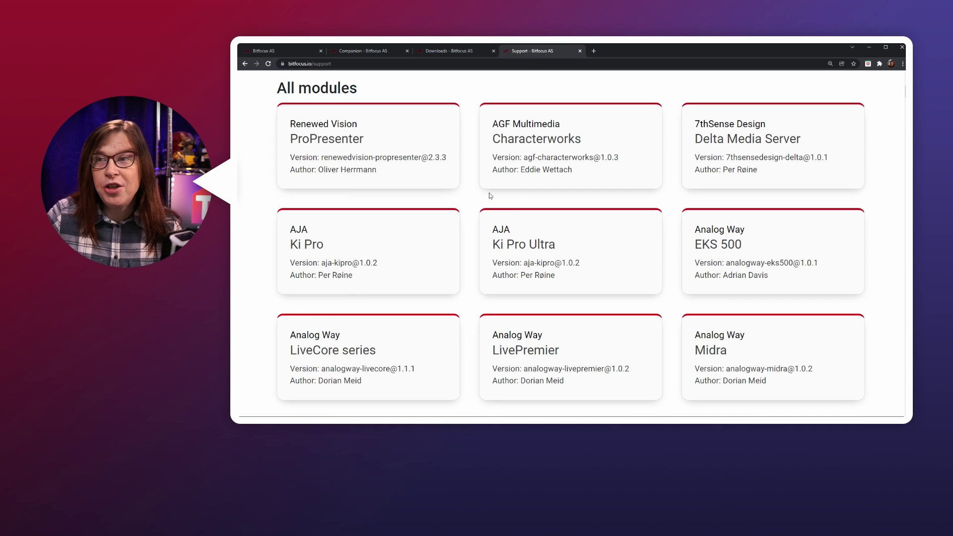
scroll(490, 196, down, 5)
scroll(489, 195, down, 15)
scroll(489, 195, down, 17)
scroll(489, 195, down, 13)
scroll(490, 195, down, 9)
scroll(489, 194, down, 11)
scroll(488, 193, down, 7)
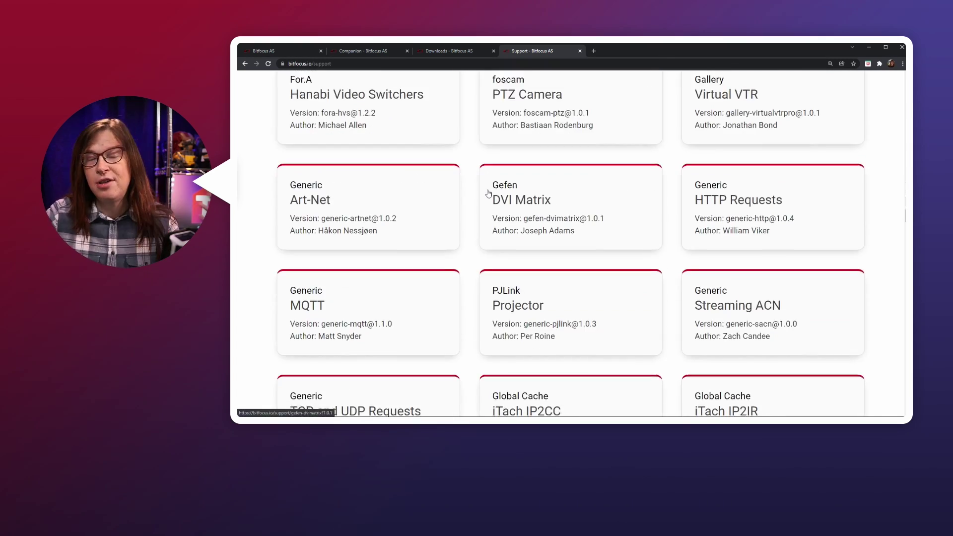
scroll(489, 193, down, 10)
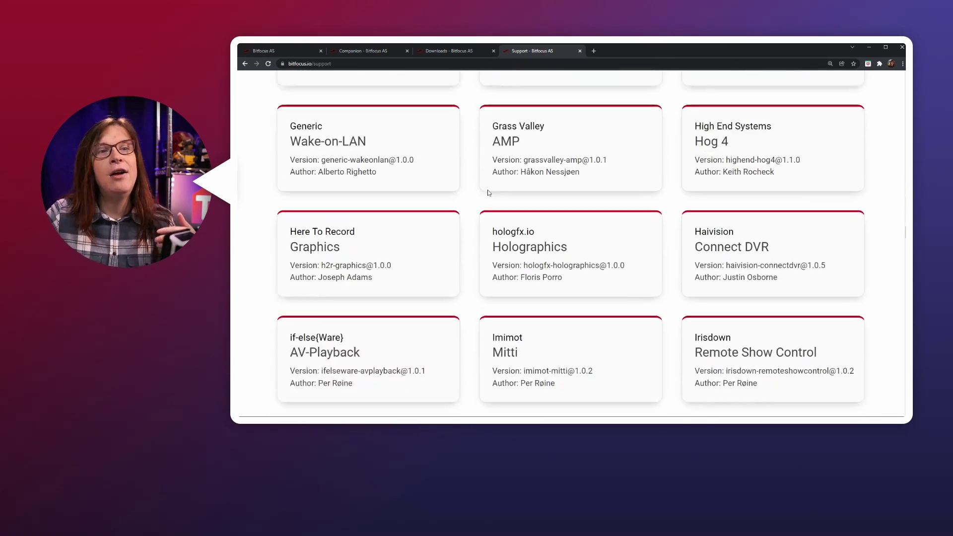
scroll(488, 193, down, 7)
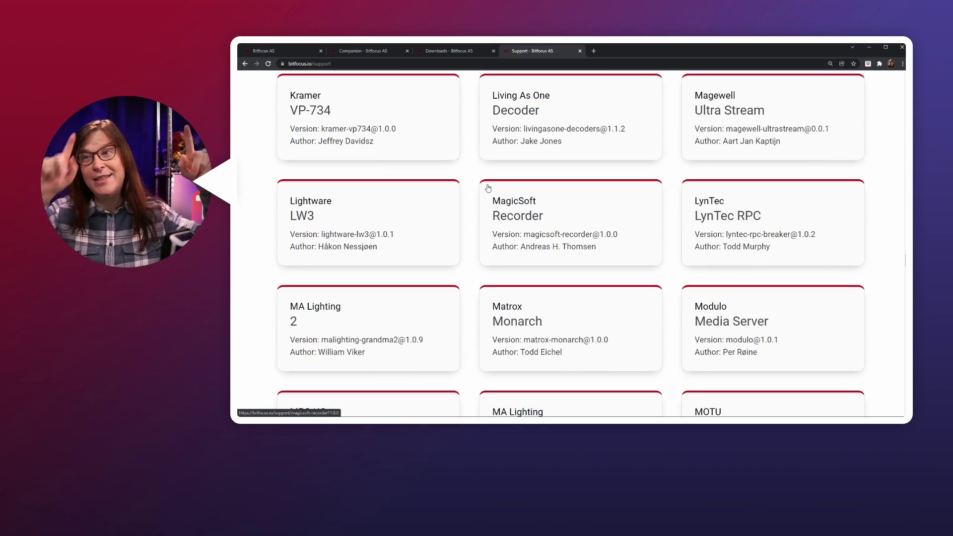
scroll(469, 181, down, 1)
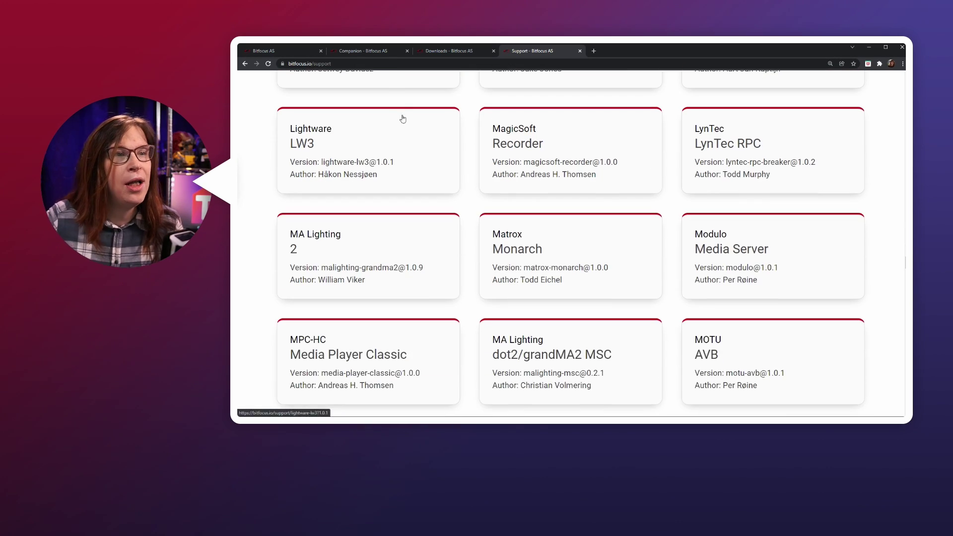
Review the web buttons feature on the Companion product page and open the available downloads page
click(352, 52)
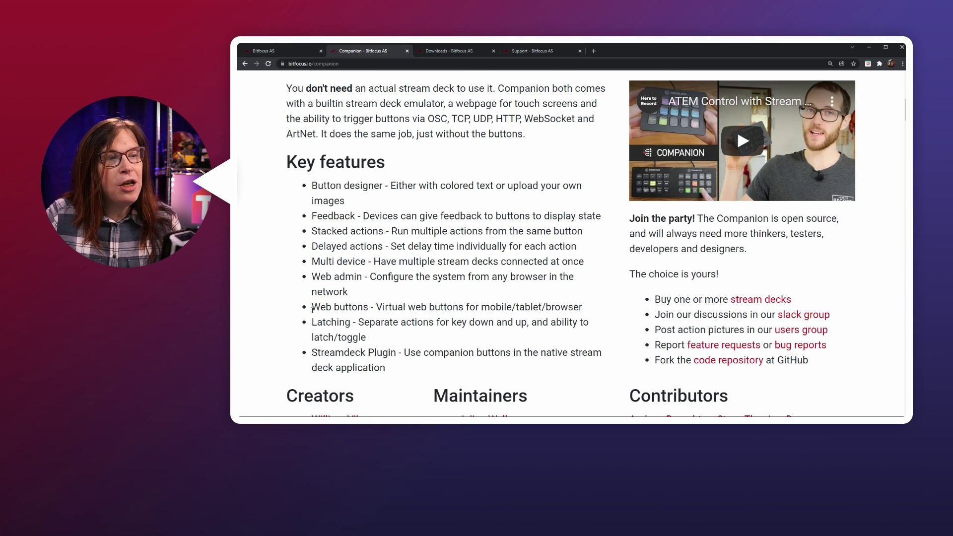
drag(312, 303, 431, 307)
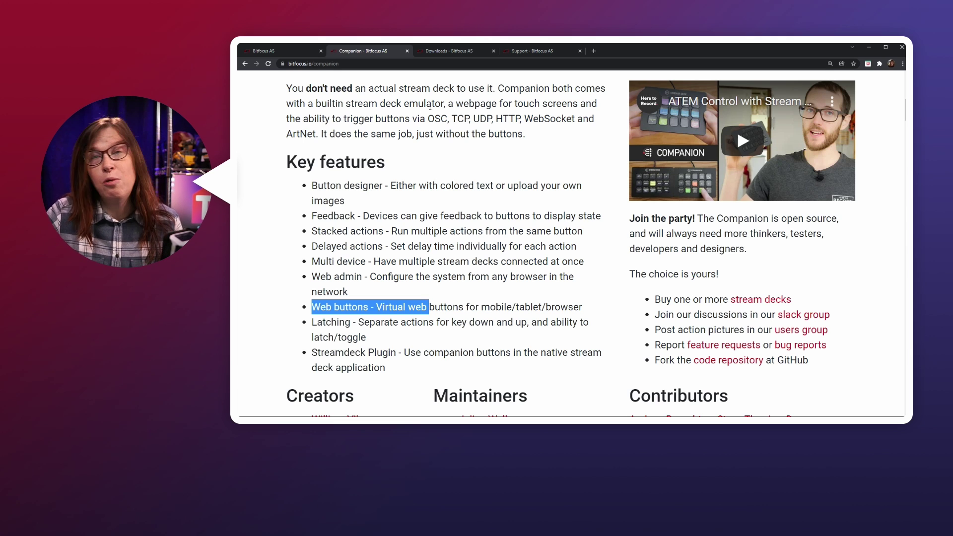
click(448, 52)
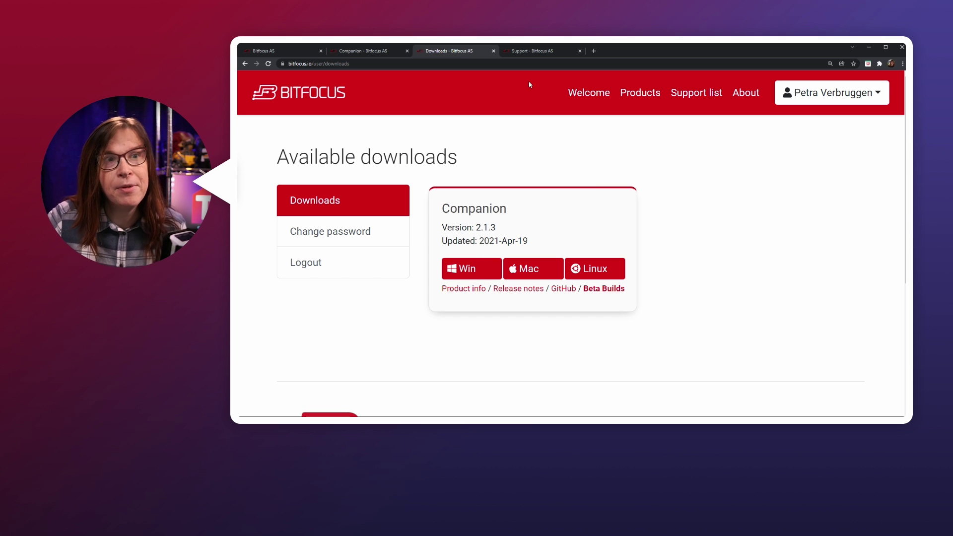
Switch to the Companion launcher, set the GUI interface to Ethernet: 192.168.100.46 (Wired), and launch the GUI
click(869, 48)
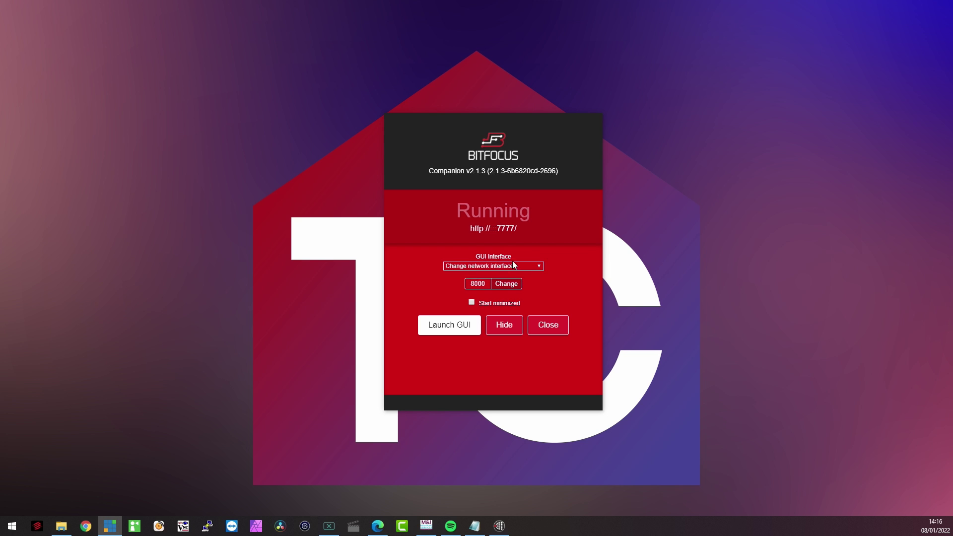
click(536, 268)
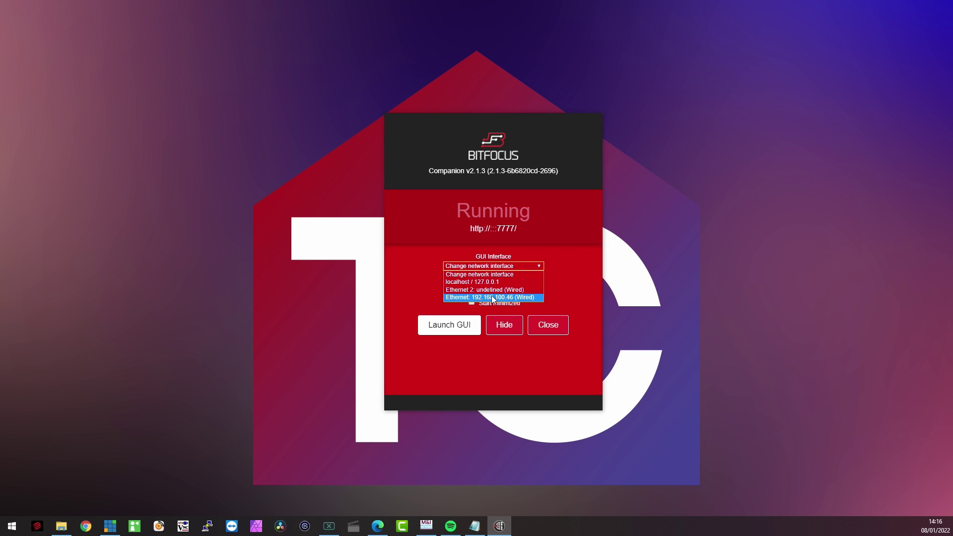
click(493, 297)
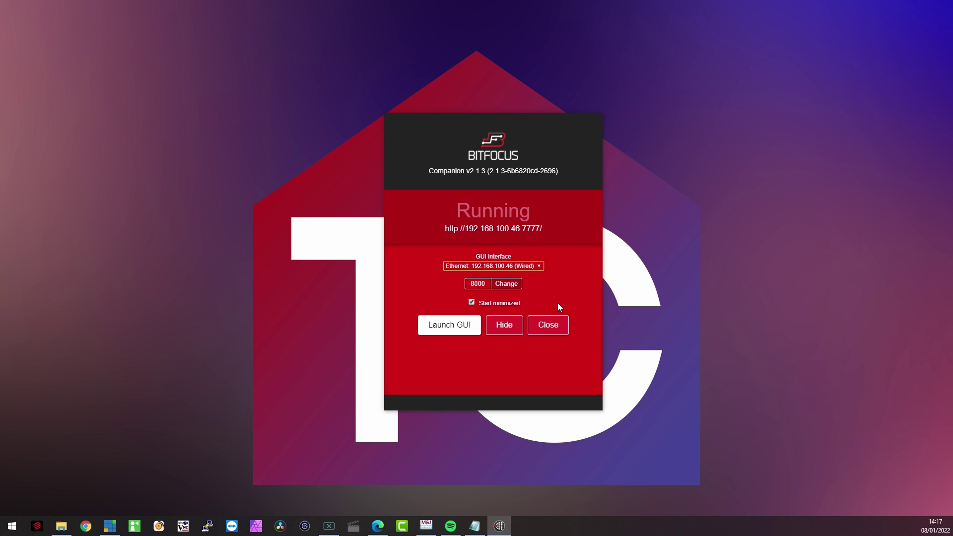
click(480, 303)
click(471, 304)
click(460, 331)
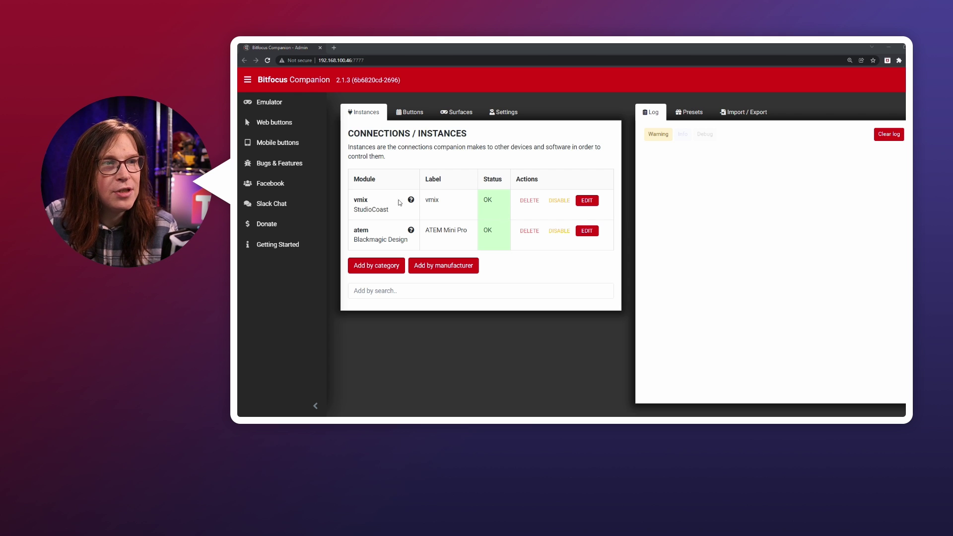
Review the vmix connection's settings and dynamic variables, apply its configuration, and return to the instances list
click(587, 200)
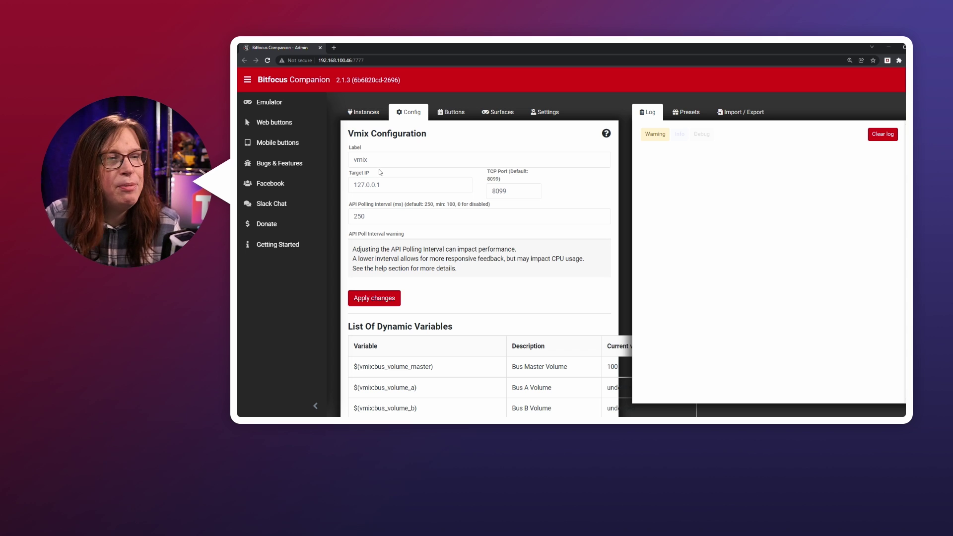
scroll(380, 172, down, 3)
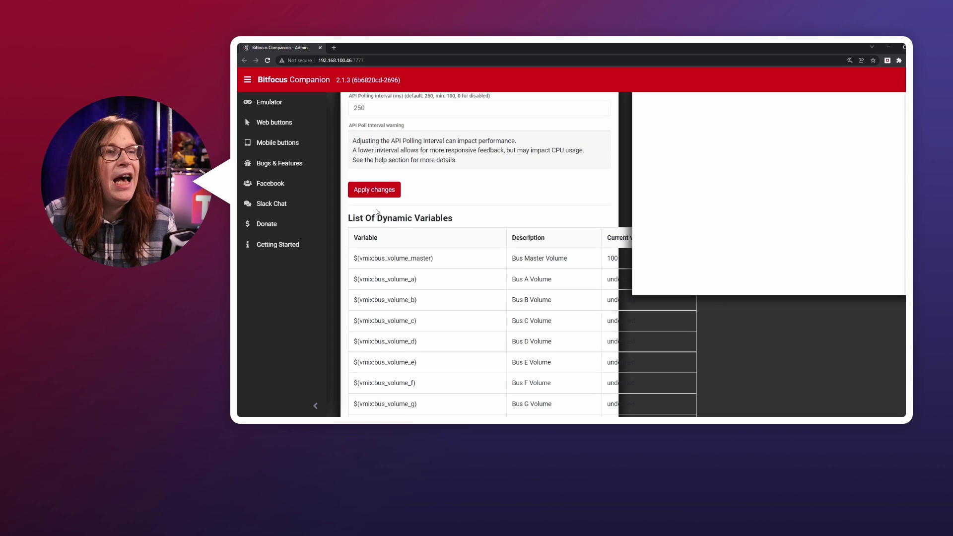
scroll(379, 218, down, 1)
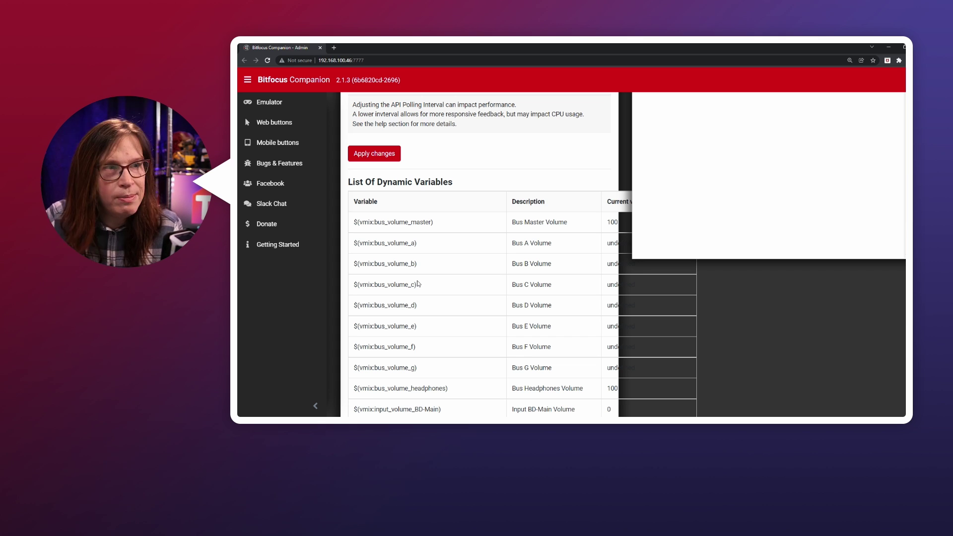
click(373, 151)
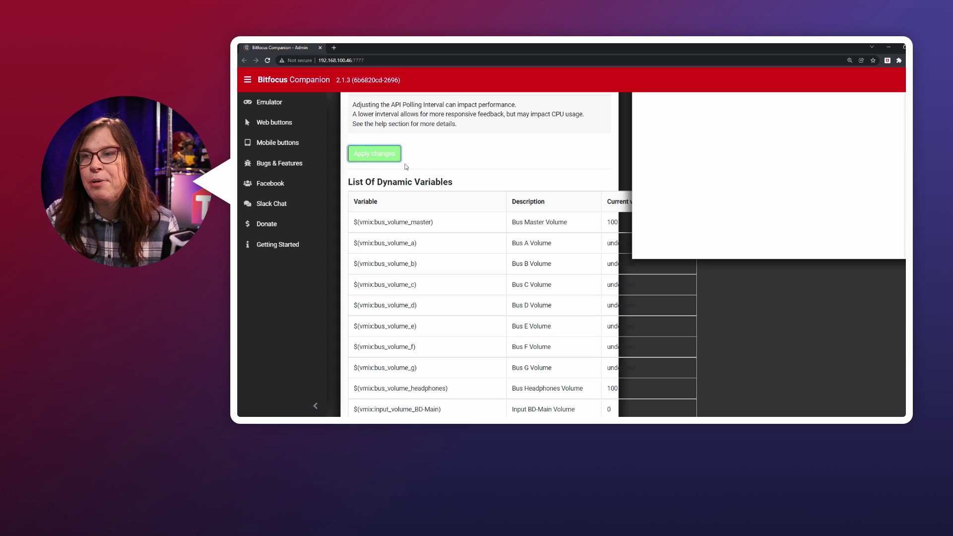
scroll(367, 164, up, 3)
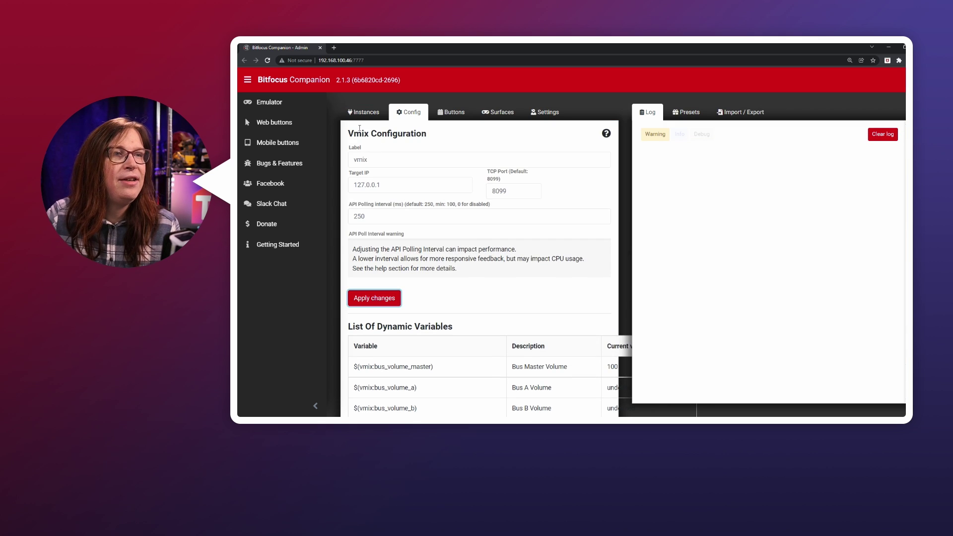
click(364, 112)
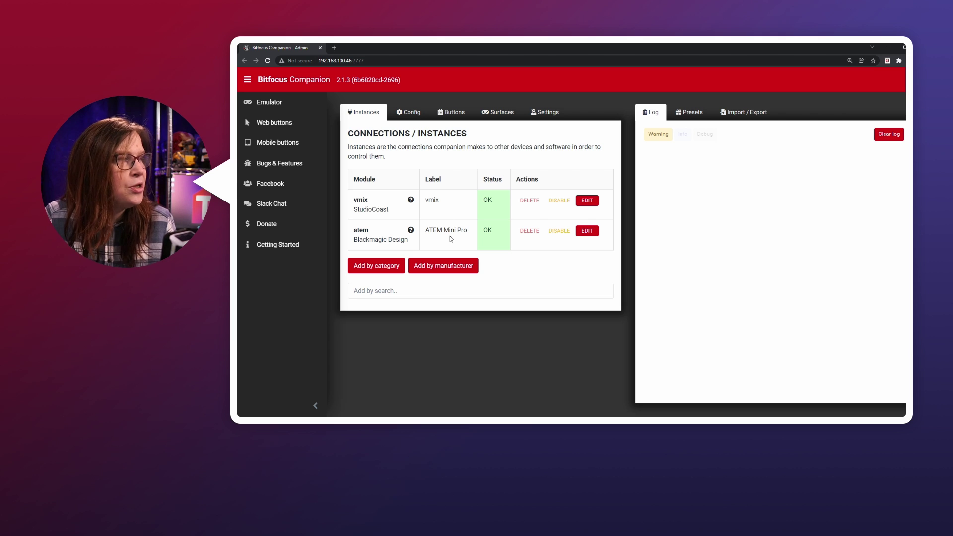
Open the ATEM Mini Pro connection's configuration, check the target IP, choose Mini Pro as the model, and apply the configuration
click(587, 231)
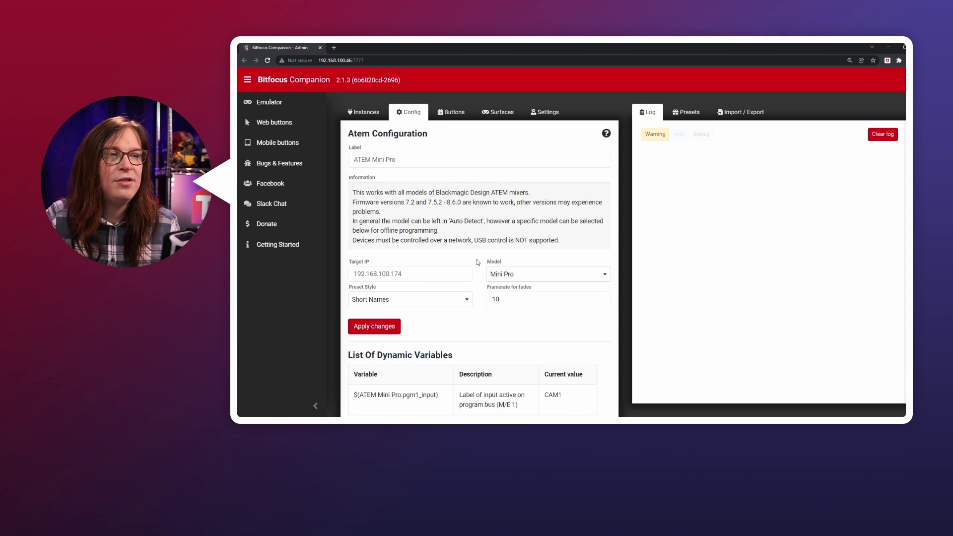
drag(422, 274, 348, 274)
click(420, 274)
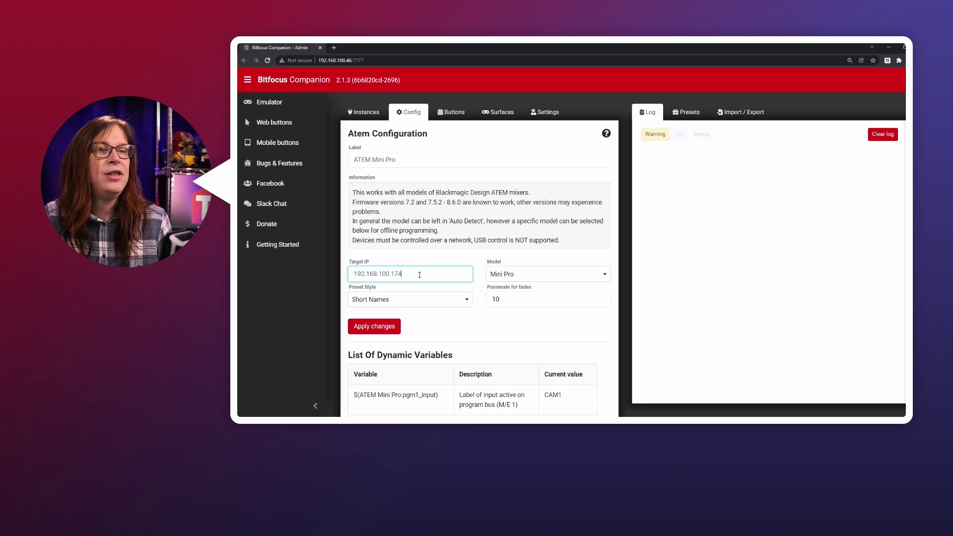
click(503, 281)
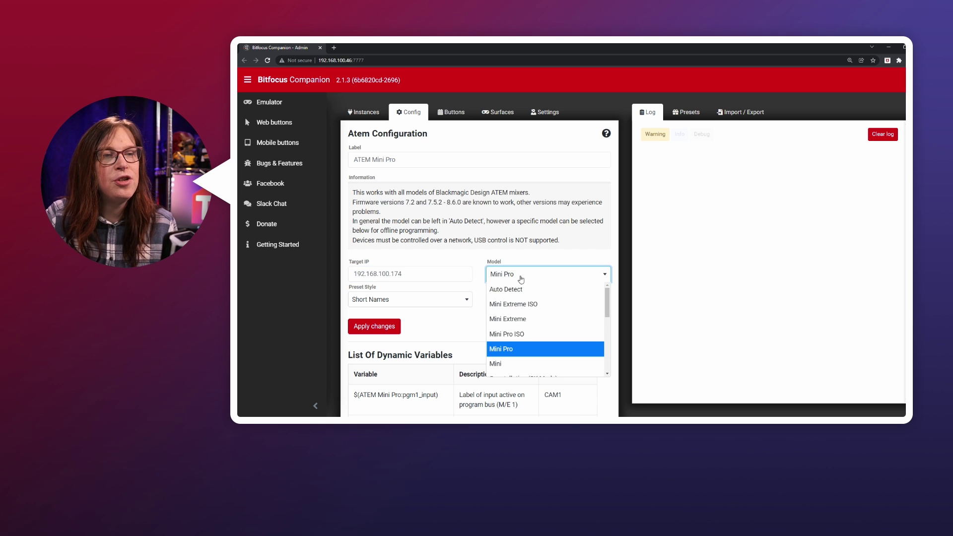
scroll(575, 234, down, 2)
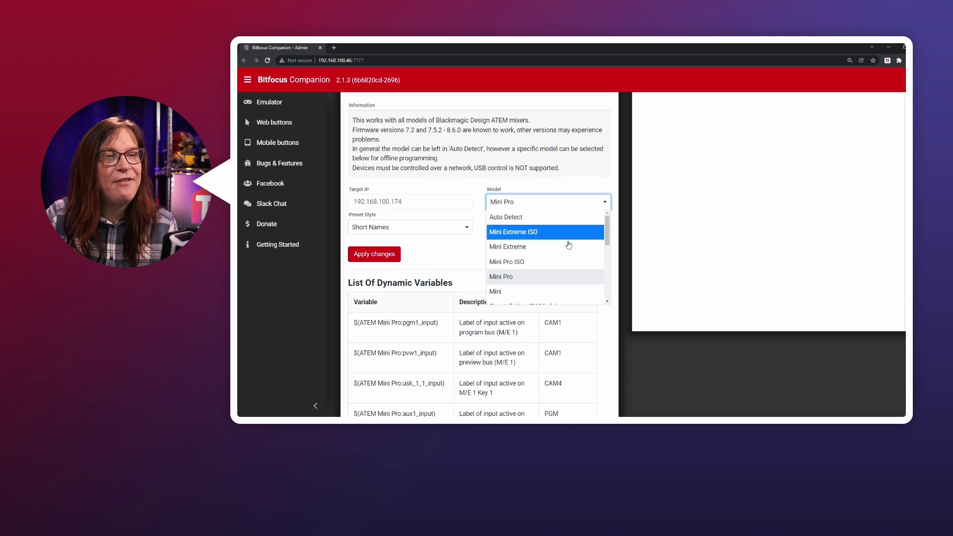
click(511, 276)
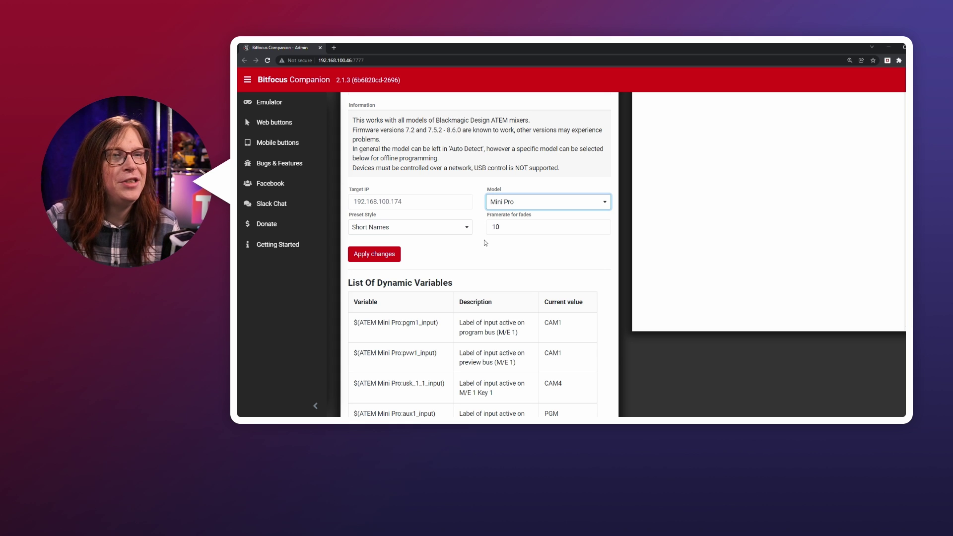
click(484, 239)
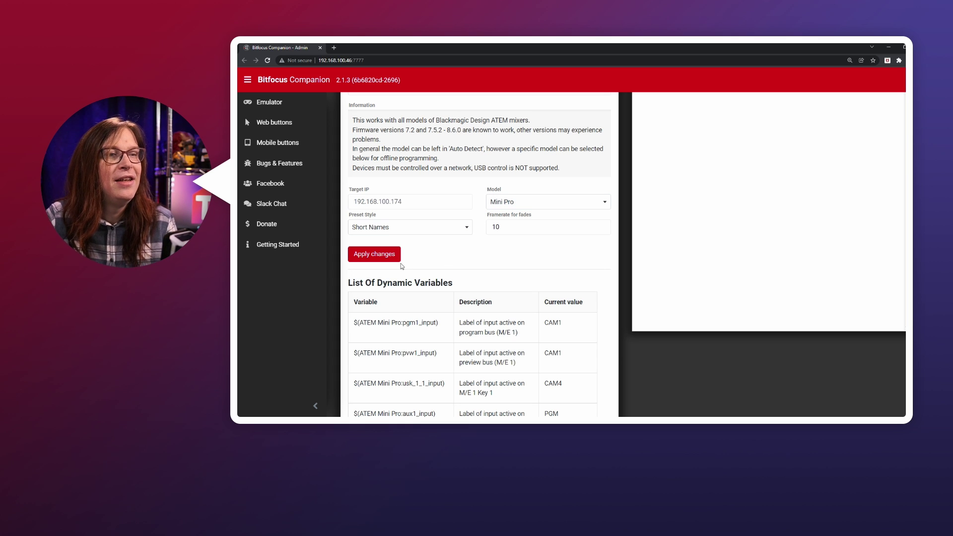
click(383, 257)
Examine the ATEM Mini Pro connection's list of dynamic variables and return to the instances list
scroll(457, 260, down, 2)
scroll(457, 261, down, 1)
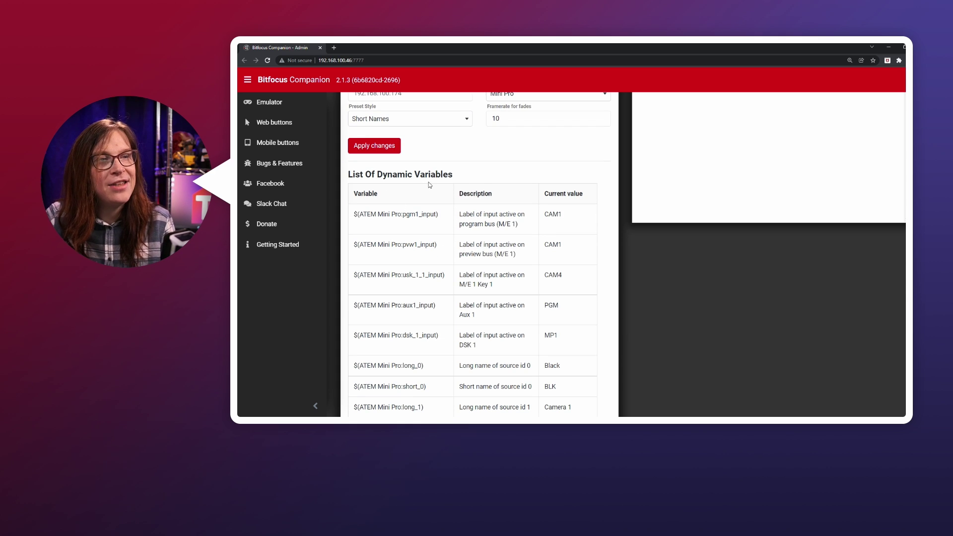
scroll(450, 185, down, 1)
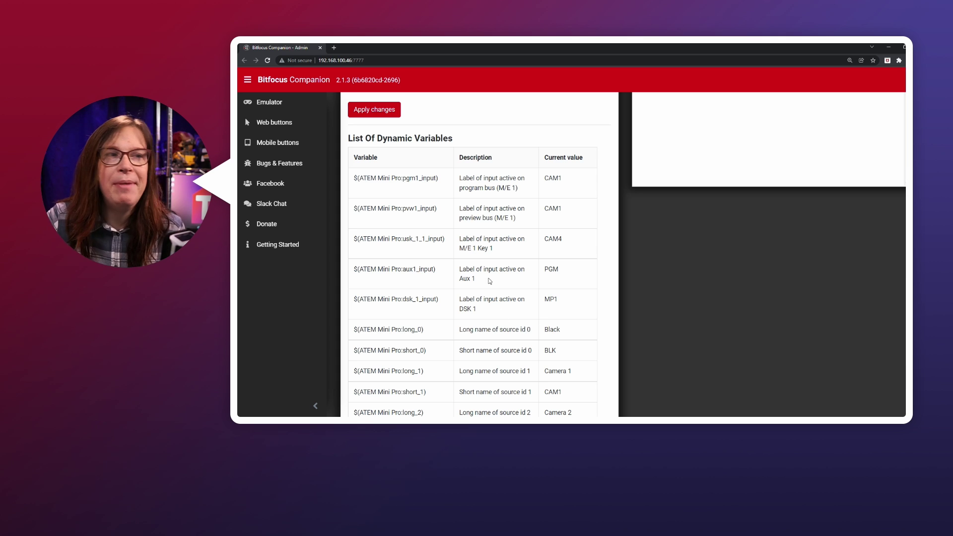
scroll(311, 111, up, 4)
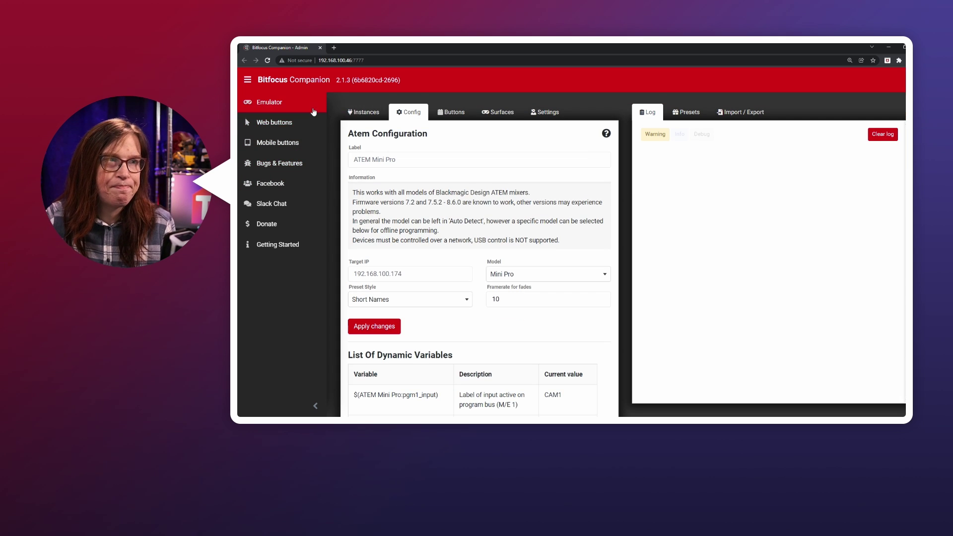
click(364, 112)
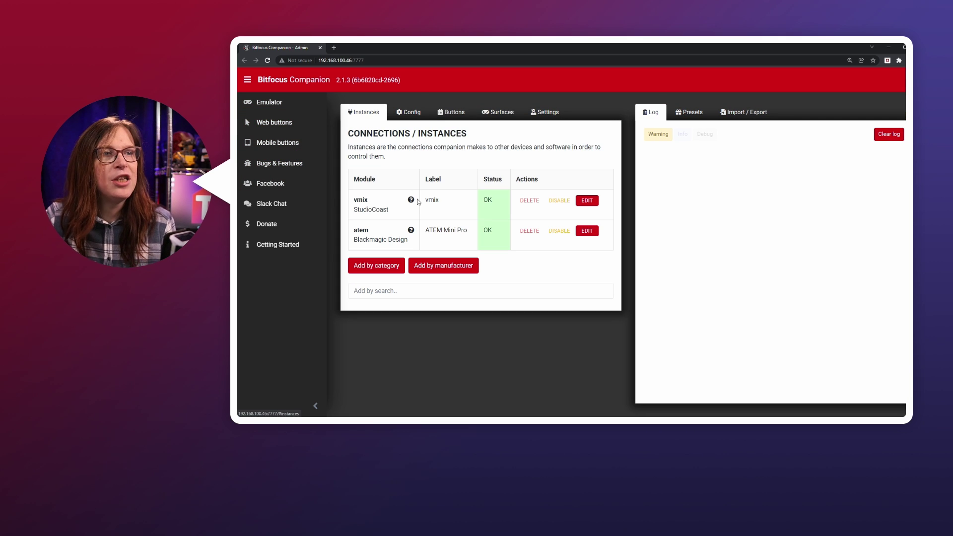
Examine the Blackmagic Design modules offered for adding a connection by manufacturer, and close the list without adding one
click(431, 266)
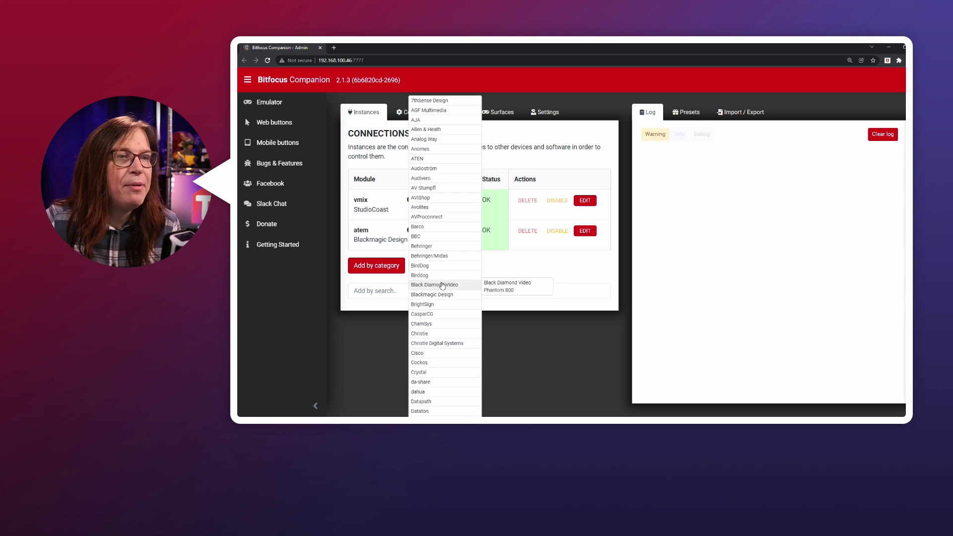
mouse_move(447, 295)
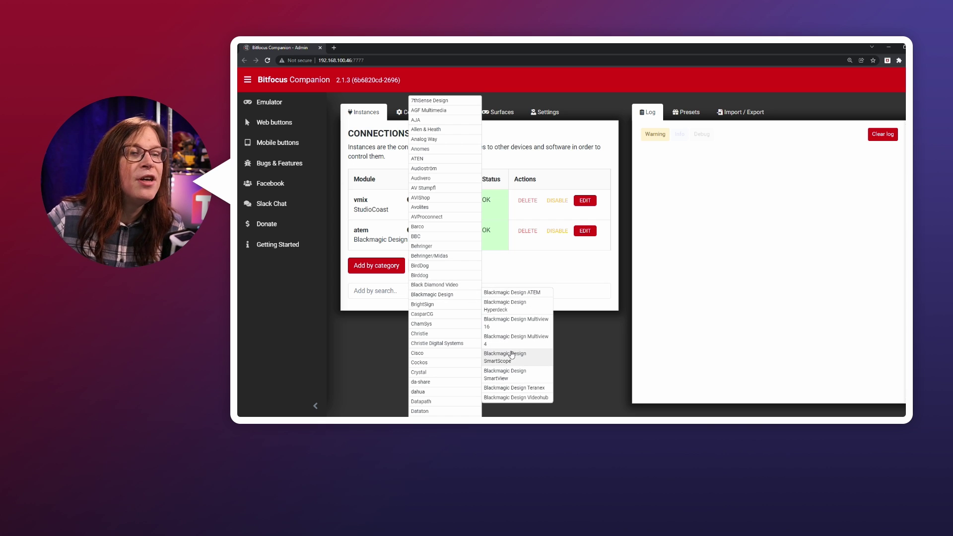
click(585, 308)
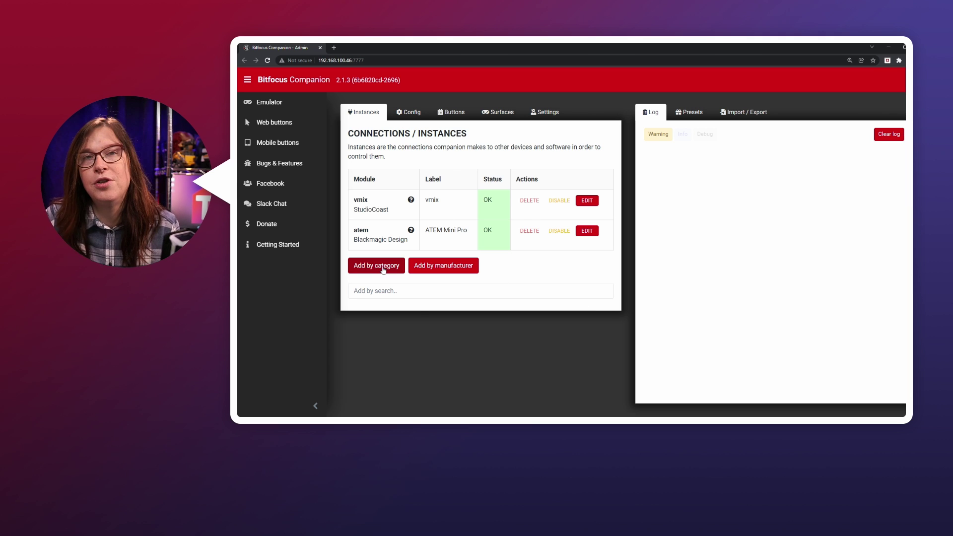
Look through the device categories for connections, and add a StudioCoast vMix connection by searching for vmix
click(383, 270)
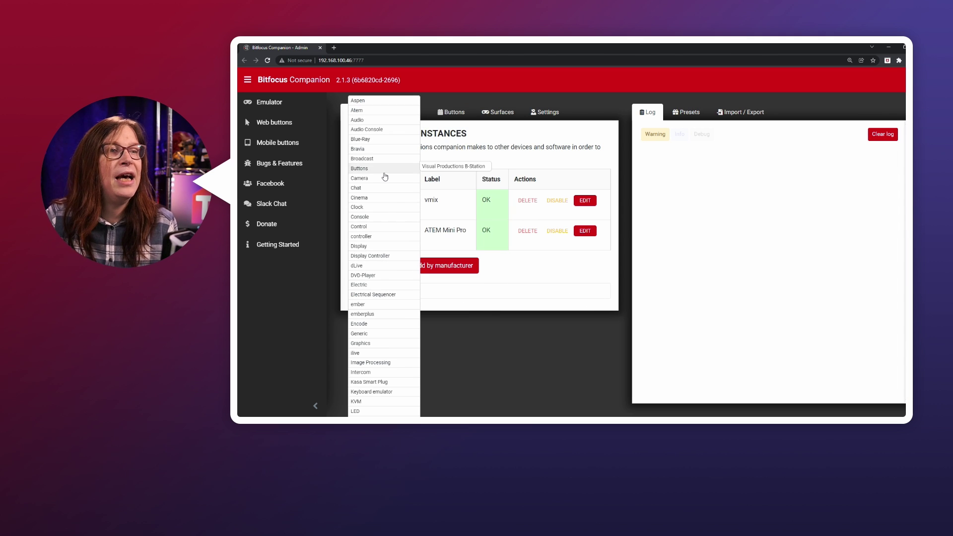
mouse_move(381, 210)
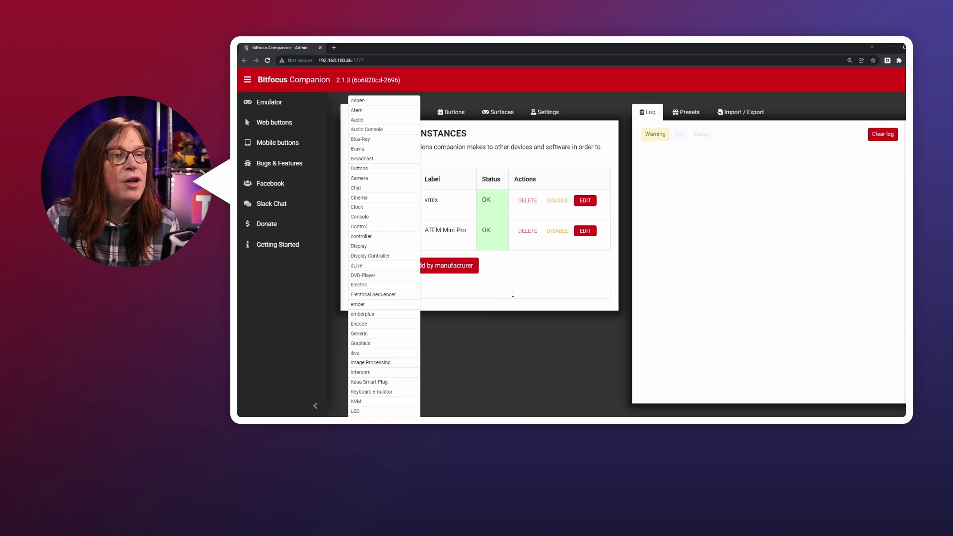
click(478, 293)
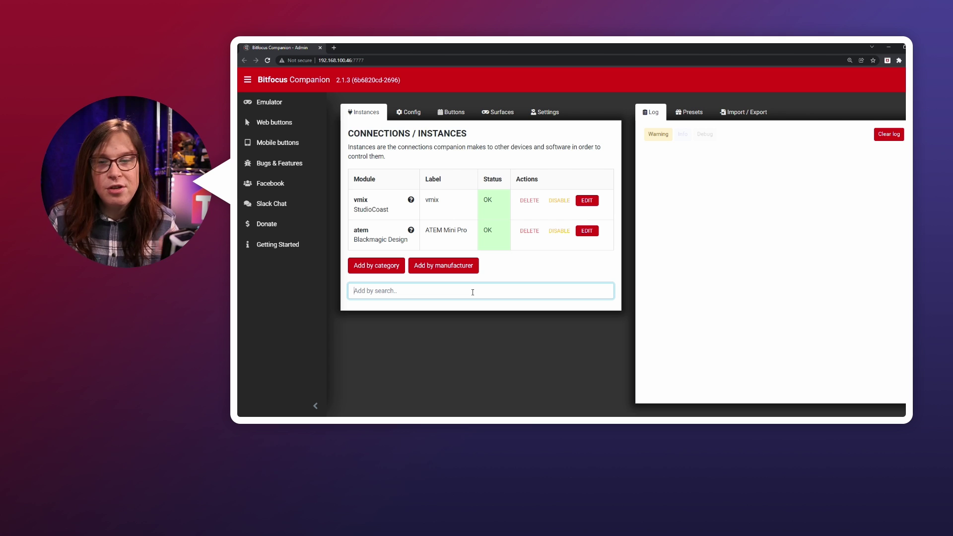
text(vmix)
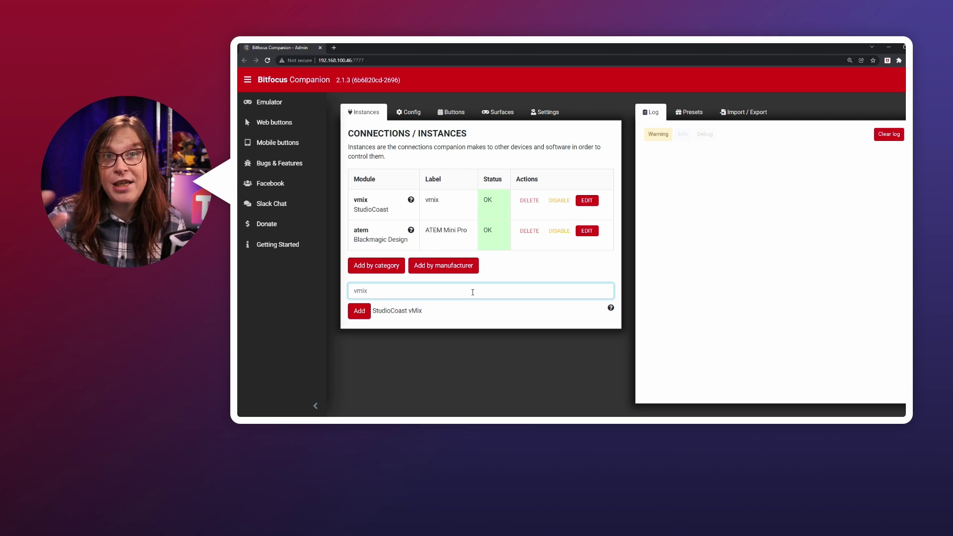
click(360, 314)
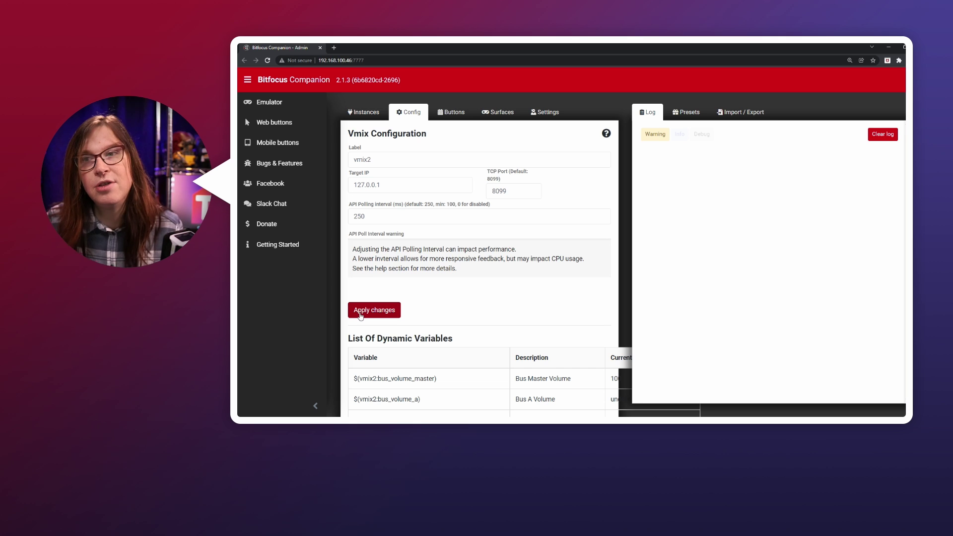
Label the new vMix connection "vmix second branding", correcting the misspelled word, and apply the changes
click(377, 161)
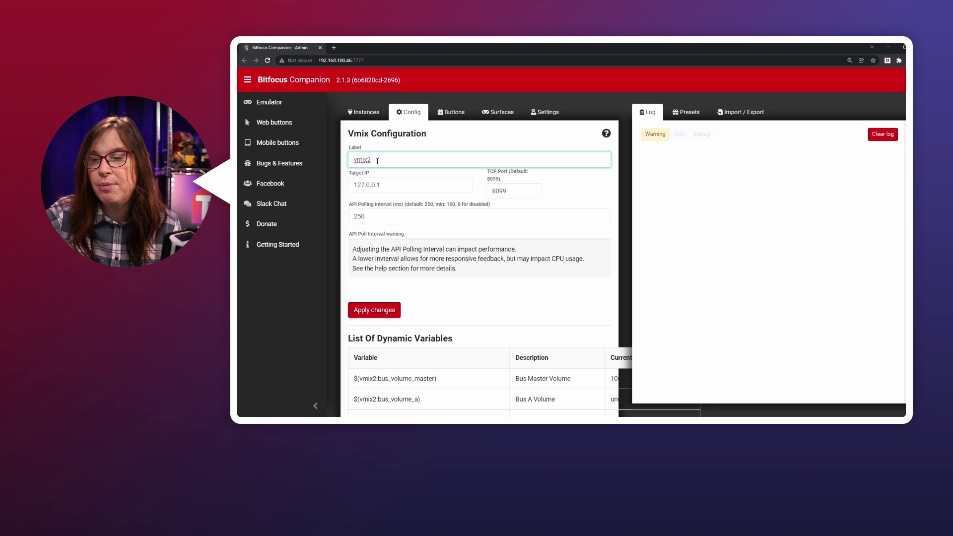
key(BackSpace)
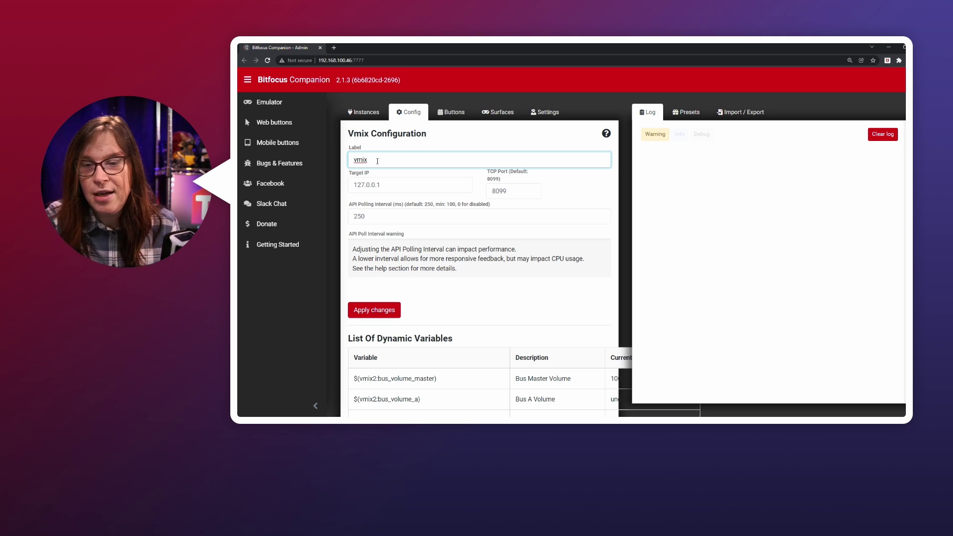
text(sec)
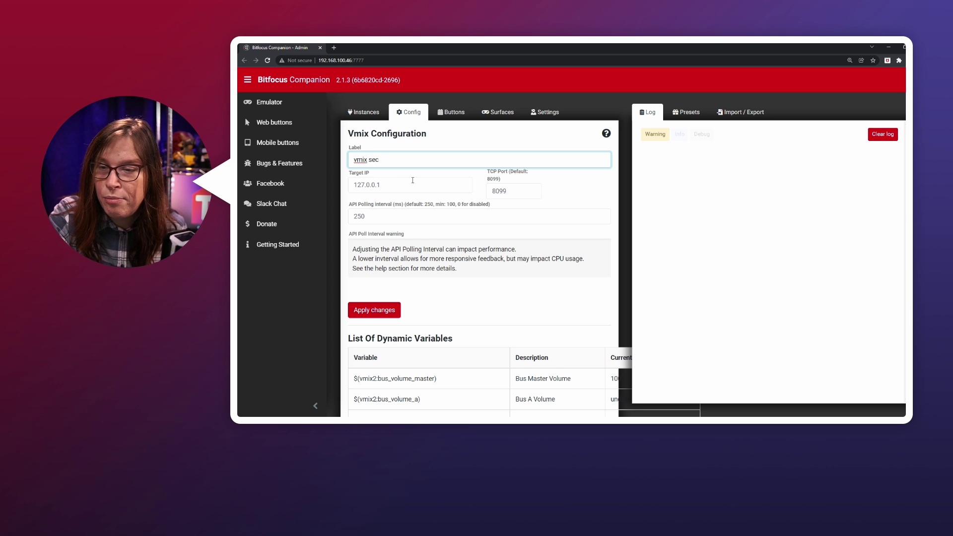
text(ondf bra)
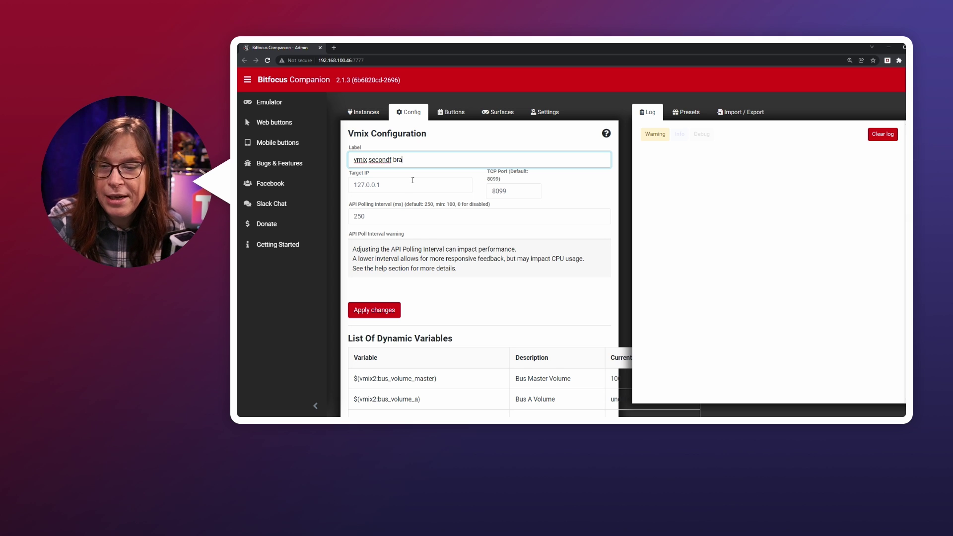
text(nding)
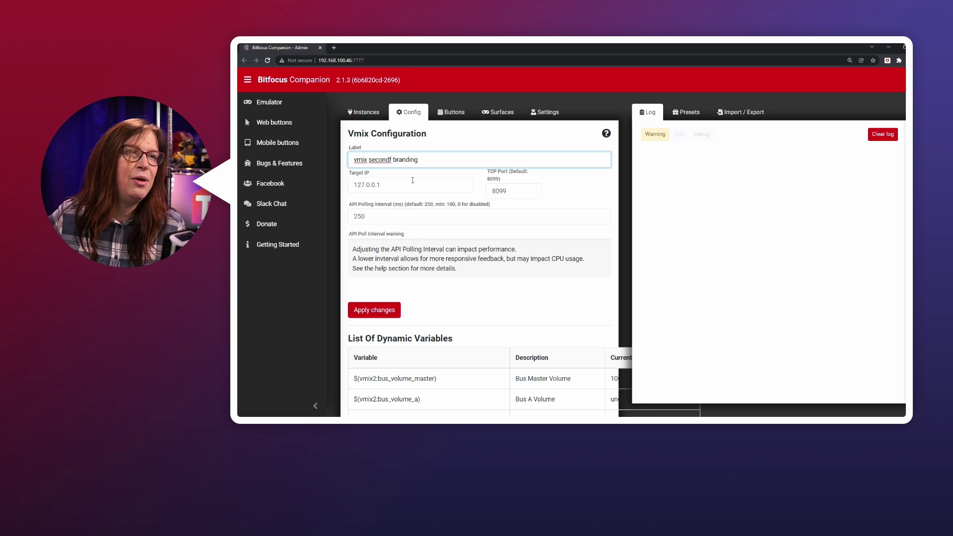
right_click(389, 159)
click(403, 169)
click(373, 310)
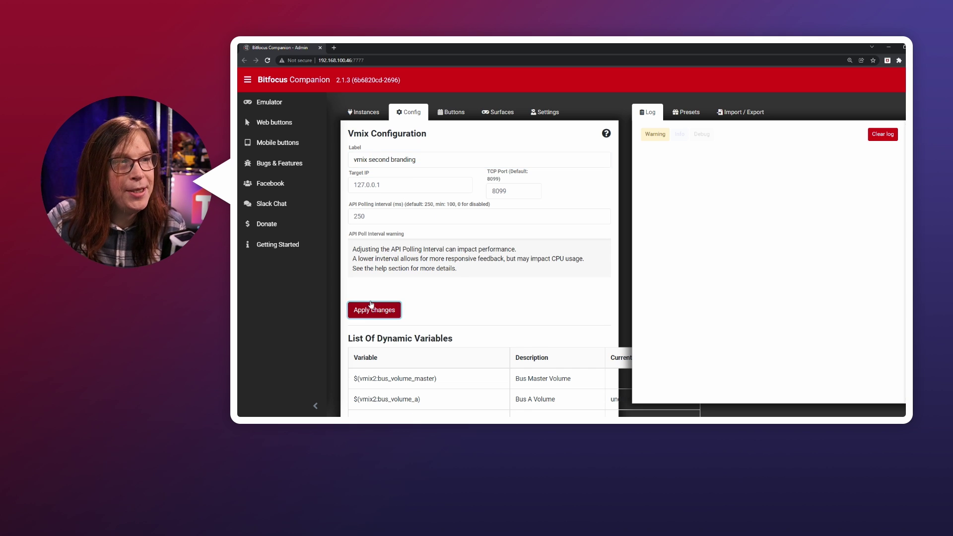
Return to the instances list and delete the "vmix second branding" connection
click(369, 118)
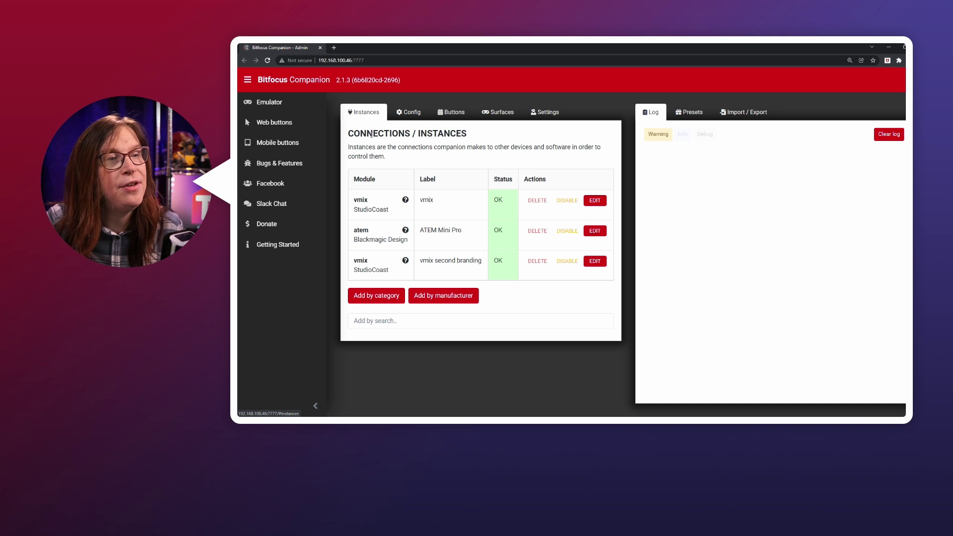
click(537, 261)
click(619, 104)
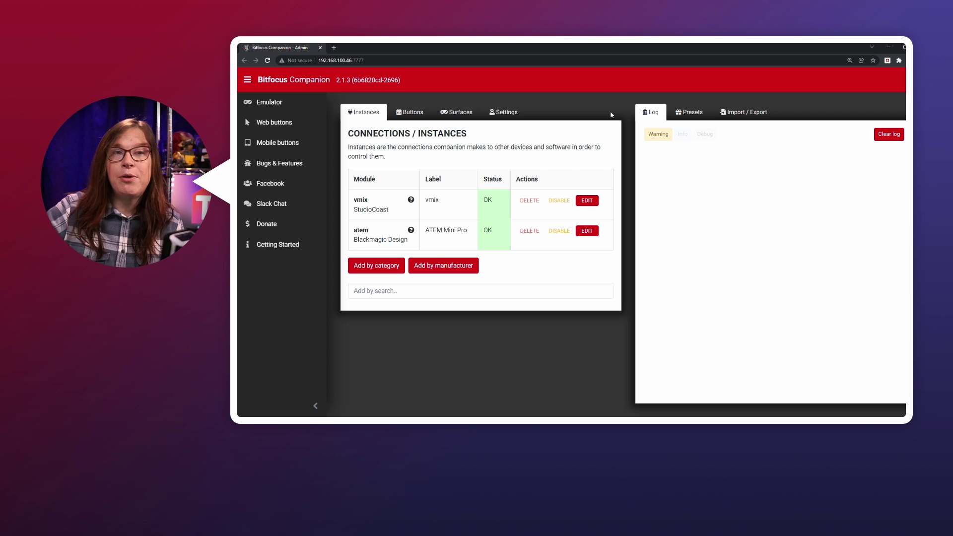
Open the button layout and examine the Main button's background, font size and key down action settings
click(420, 114)
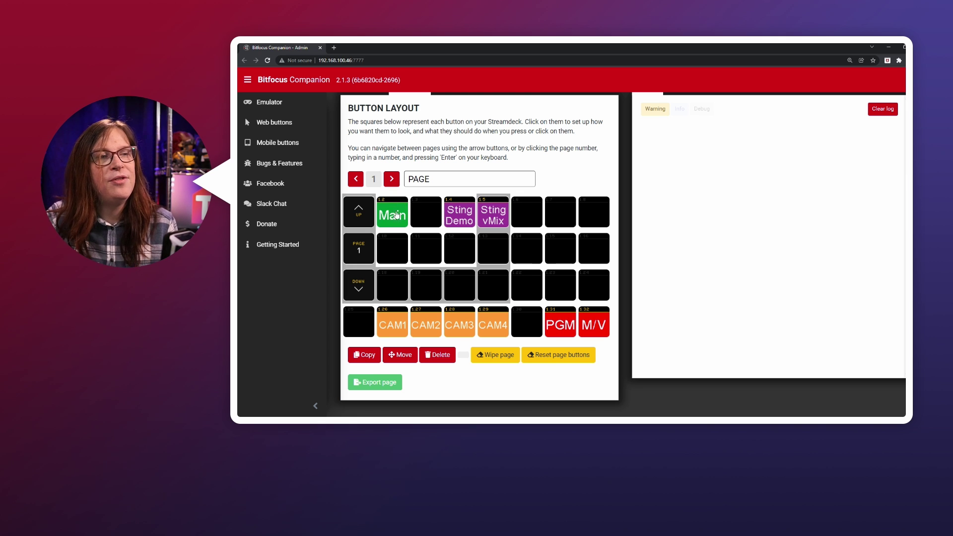
click(392, 217)
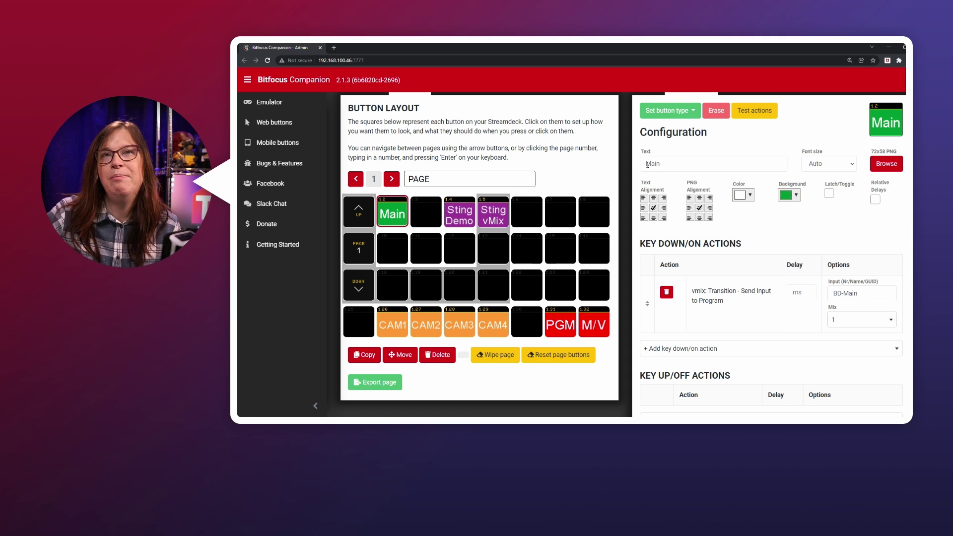
click(796, 195)
click(804, 165)
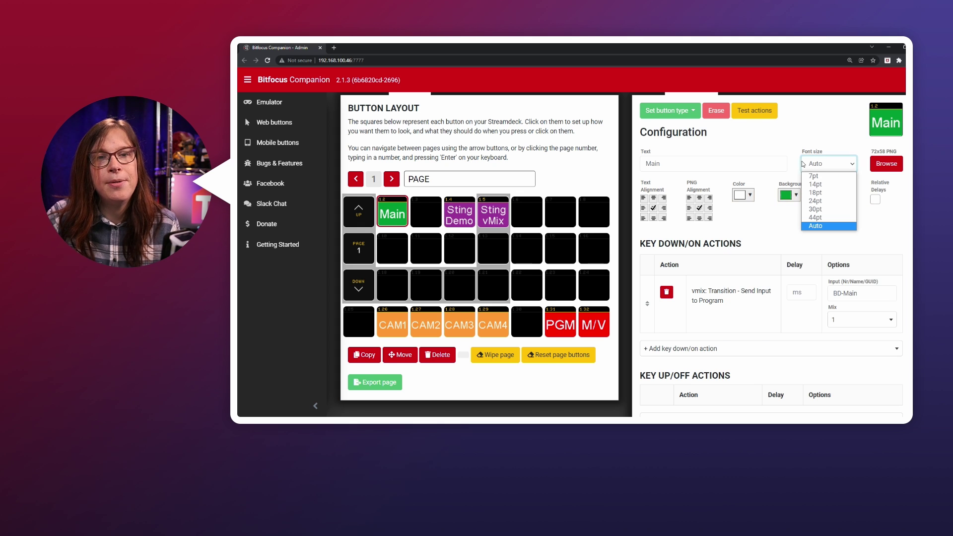
click(762, 176)
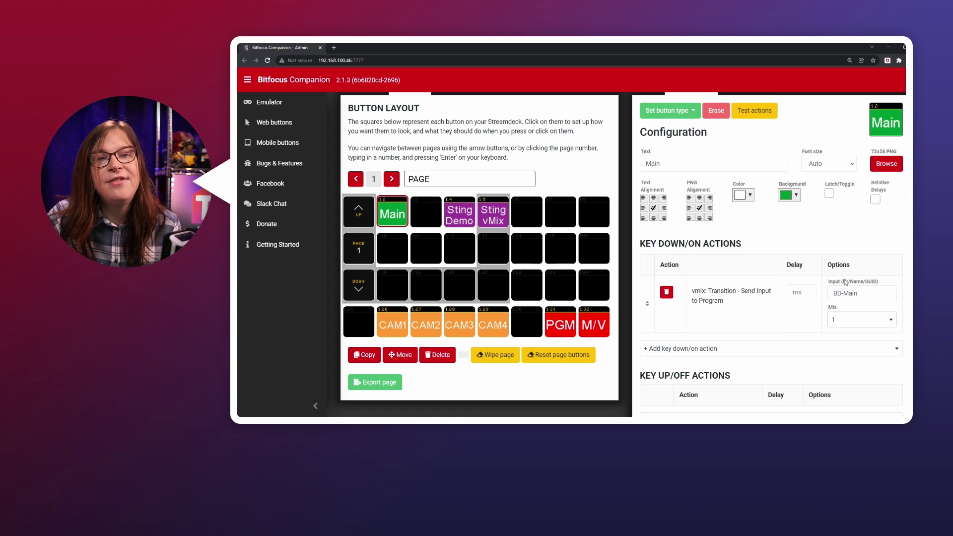
click(855, 293)
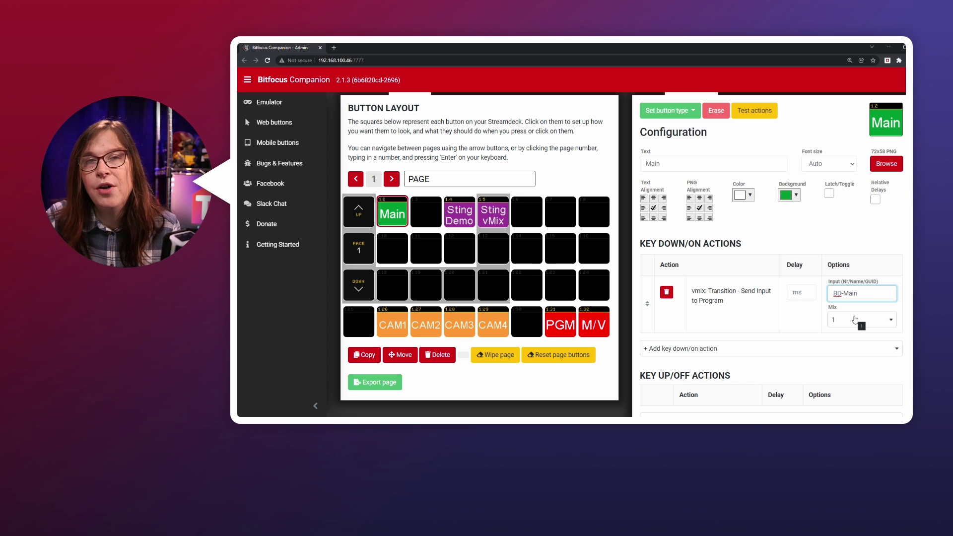
scroll(789, 305, down, 2)
scroll(781, 298, up, 3)
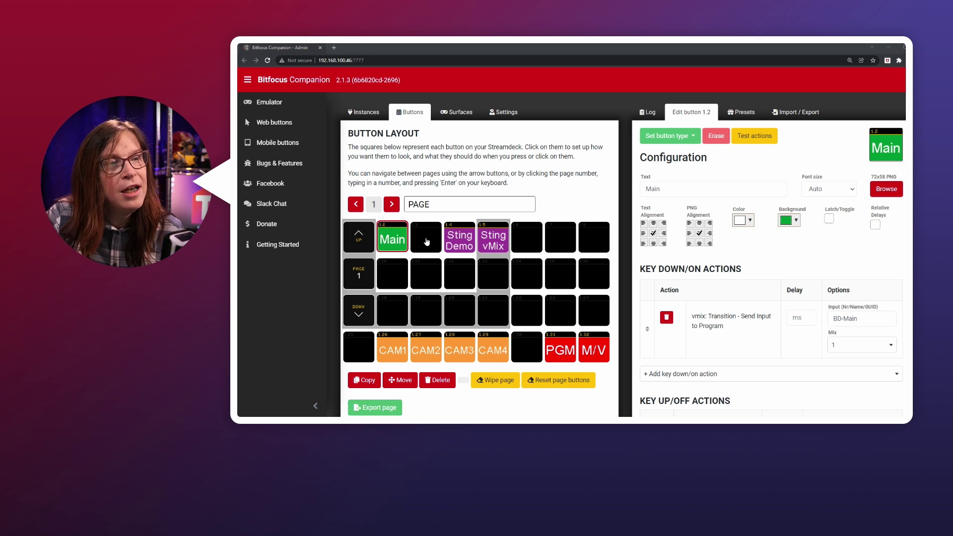
Make the empty button 1.3 beside Main a regular button with the text "Demo Desk"
click(426, 242)
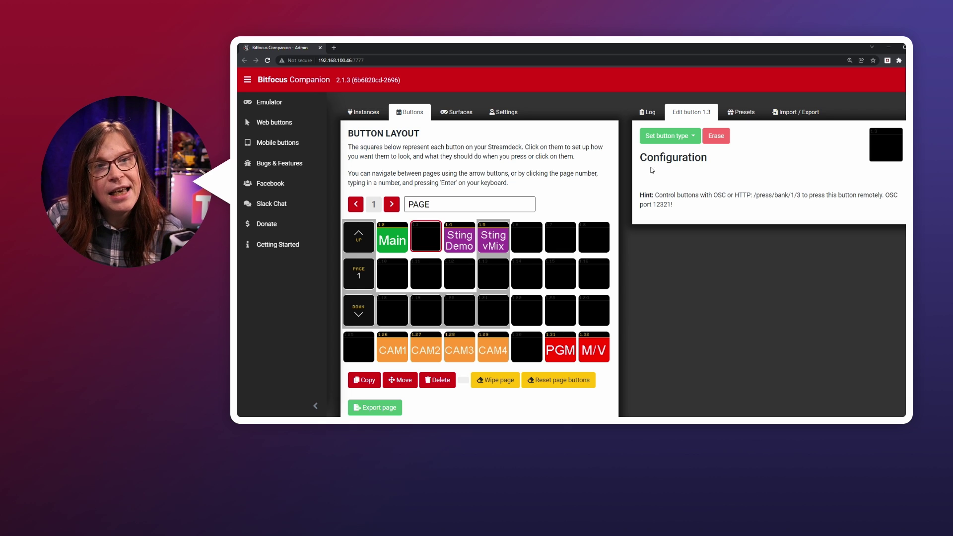
click(693, 141)
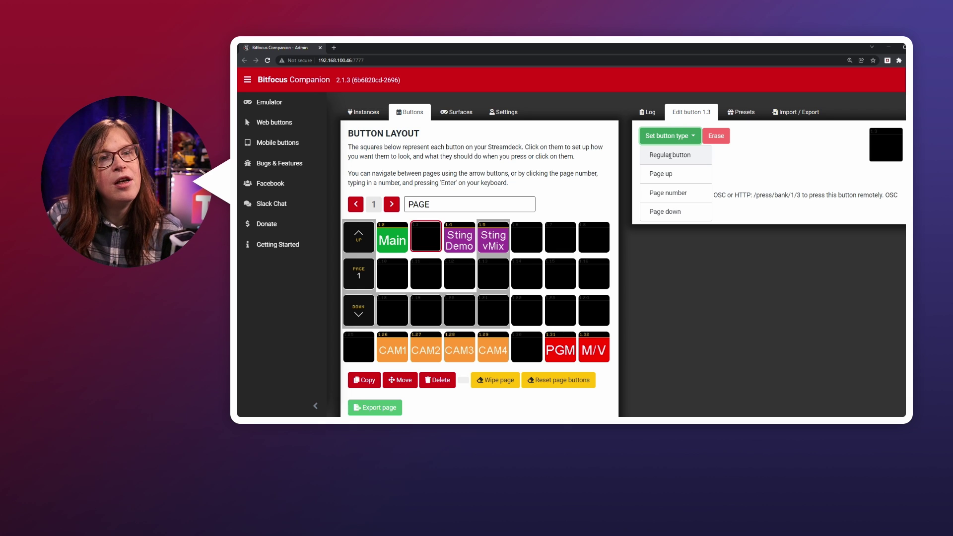
click(676, 155)
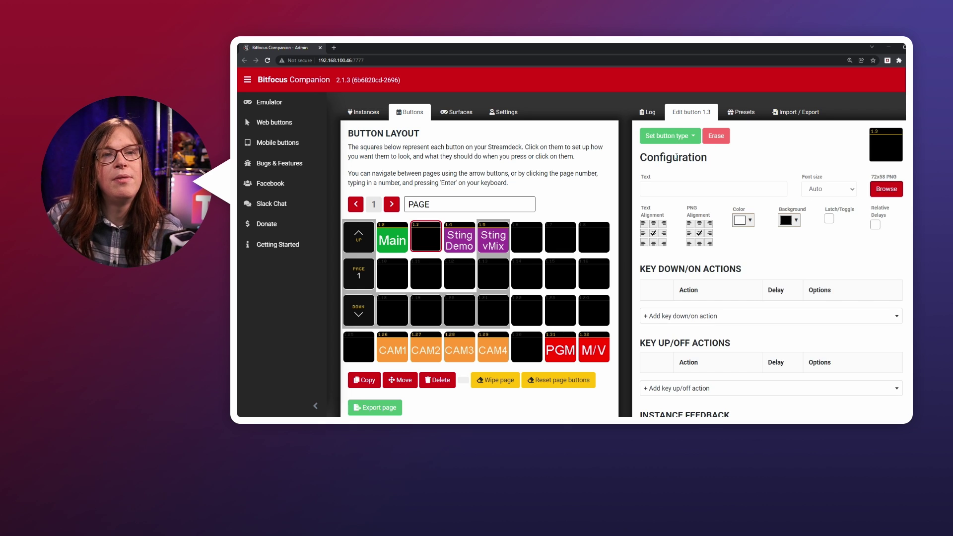
click(668, 191)
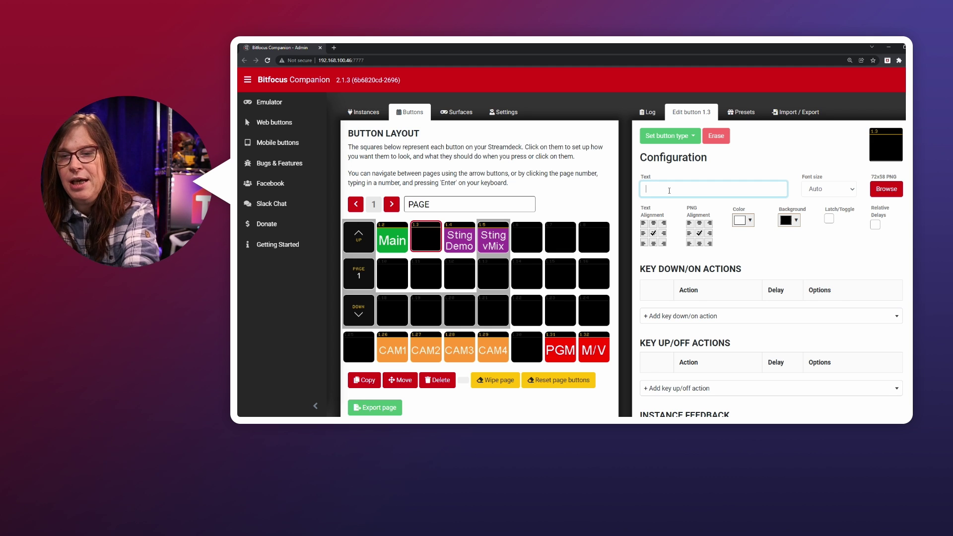
text(De)
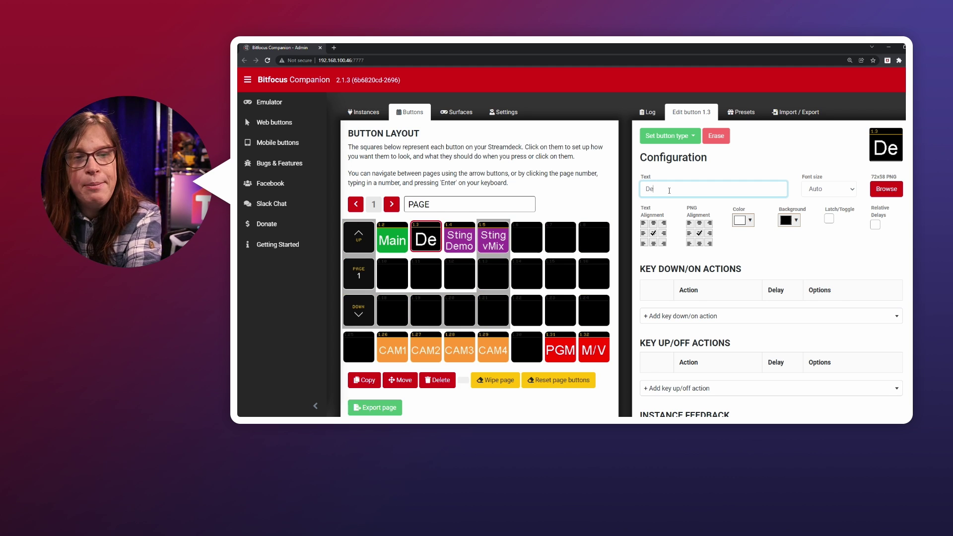
text(mo)
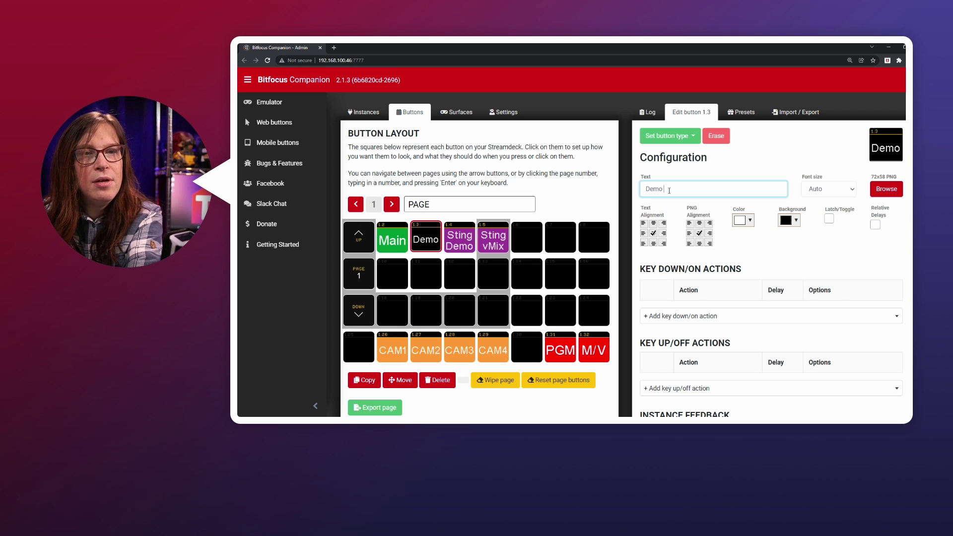
text( Desk)
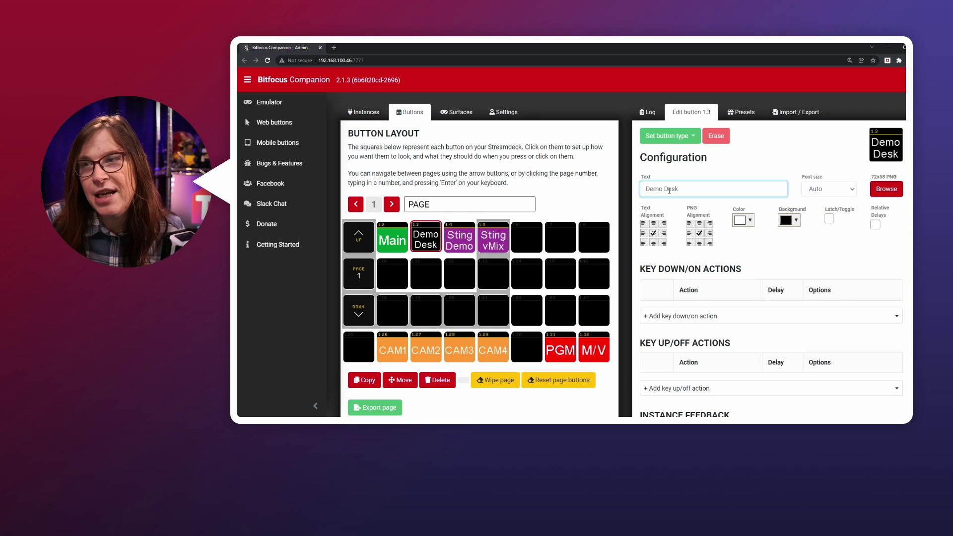
click(775, 249)
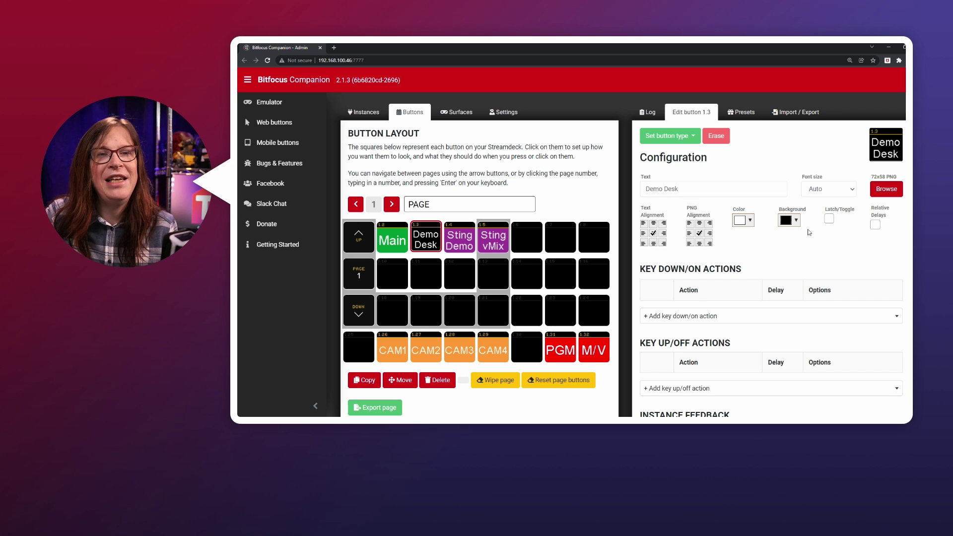
Set the Demo Desk button's background color to green, rgb(0, 153, 0)
click(795, 221)
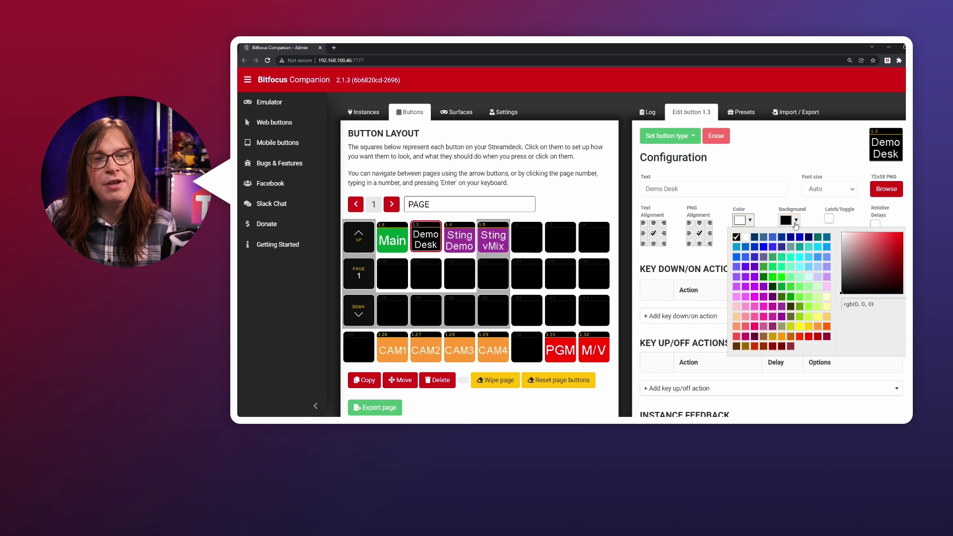
click(789, 298)
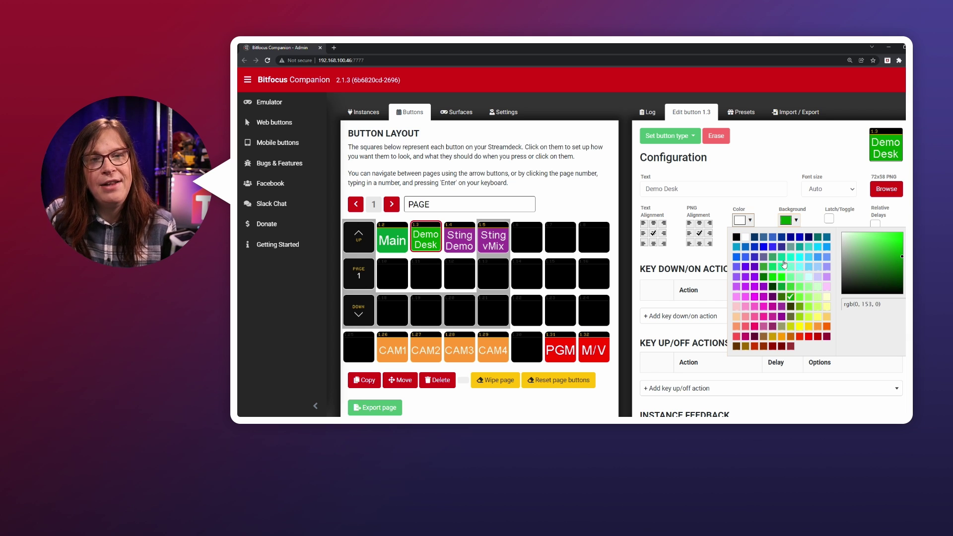
click(803, 147)
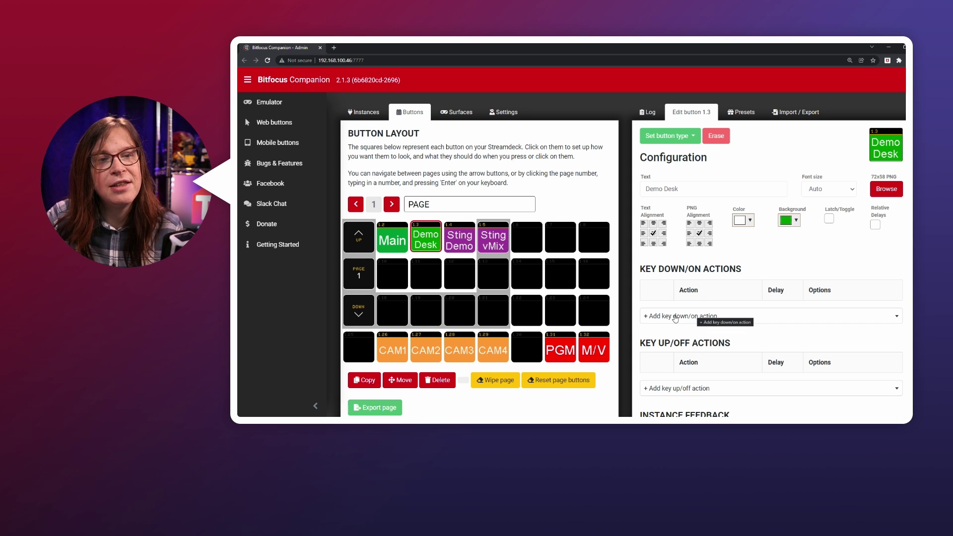
Add the key down action "vmix: Transition - Send Input to Program" to the Demo Desk button with input 2
click(685, 320)
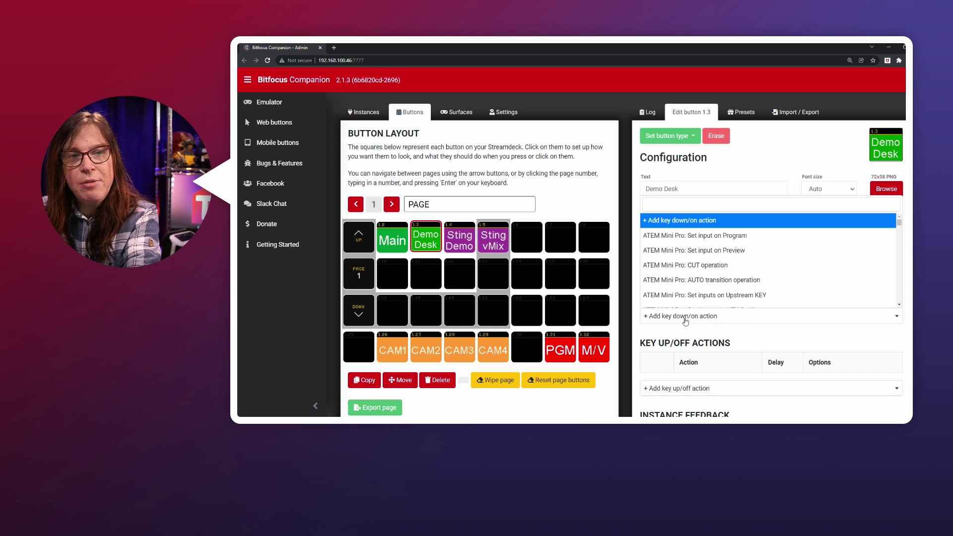
text(vmi)
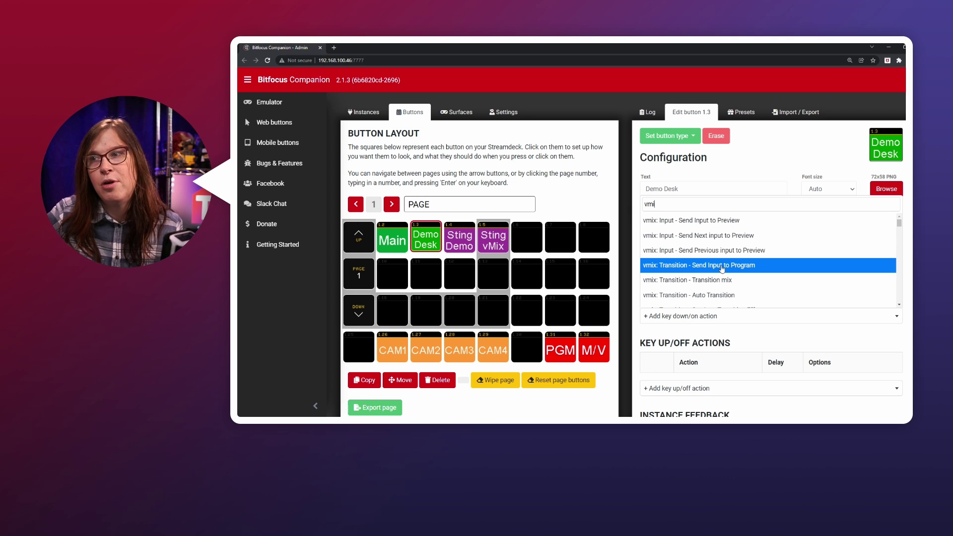
click(721, 267)
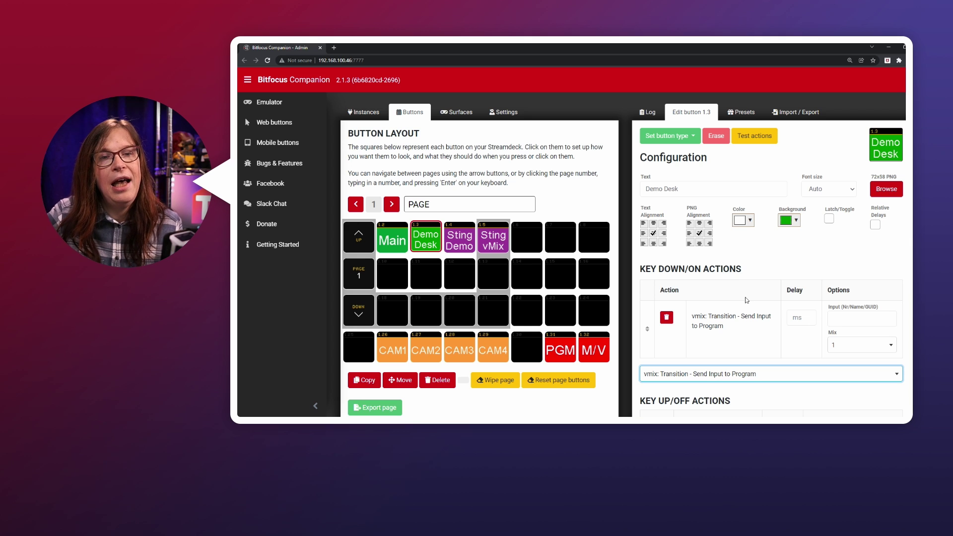
click(861, 317)
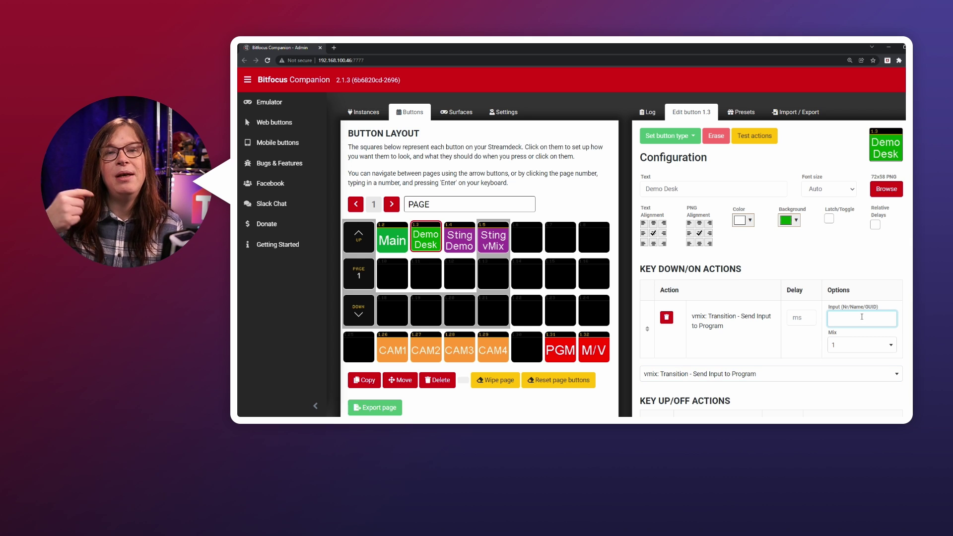
text(2)
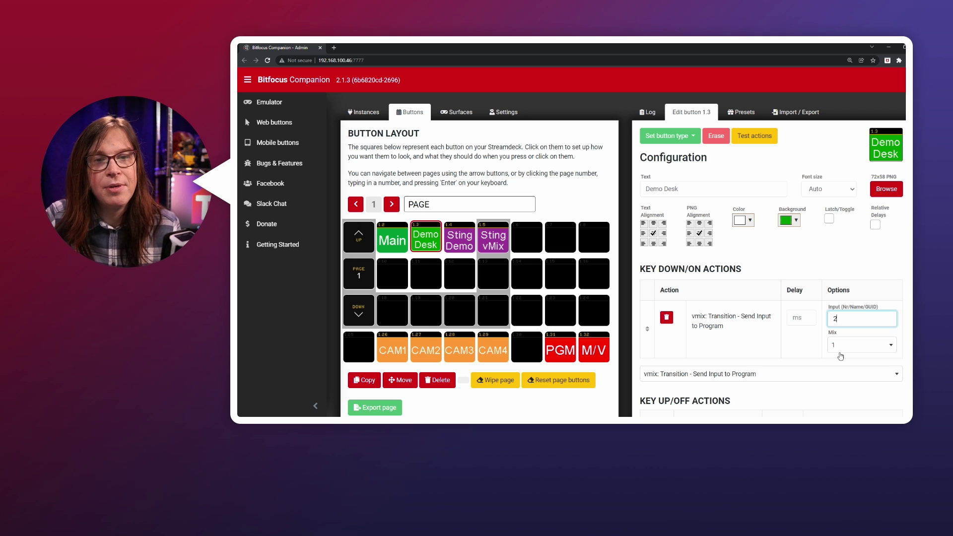
Review the Demo Desk button's key down, key up and instance feedback sections
click(809, 357)
scroll(809, 357, down, 2)
scroll(807, 355, up, 2)
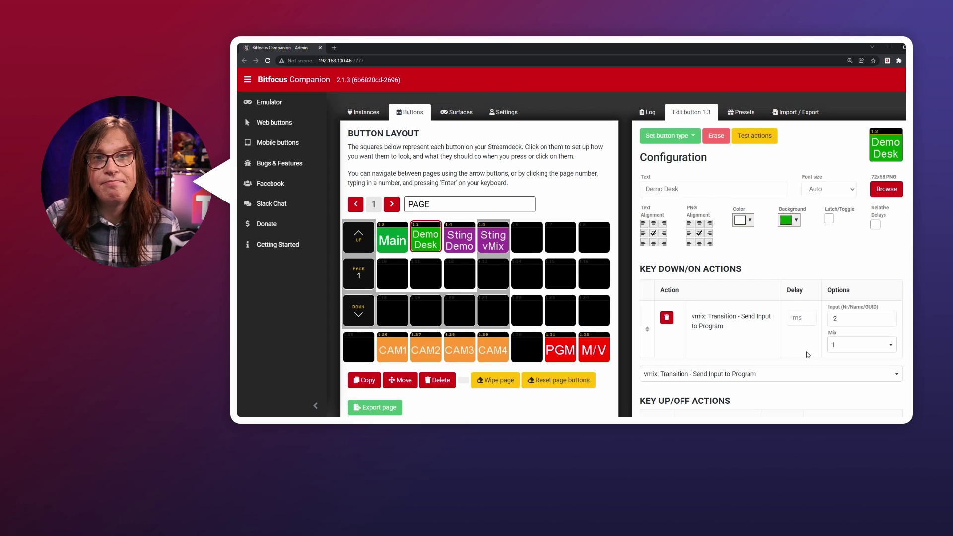
scroll(795, 345, down, 4)
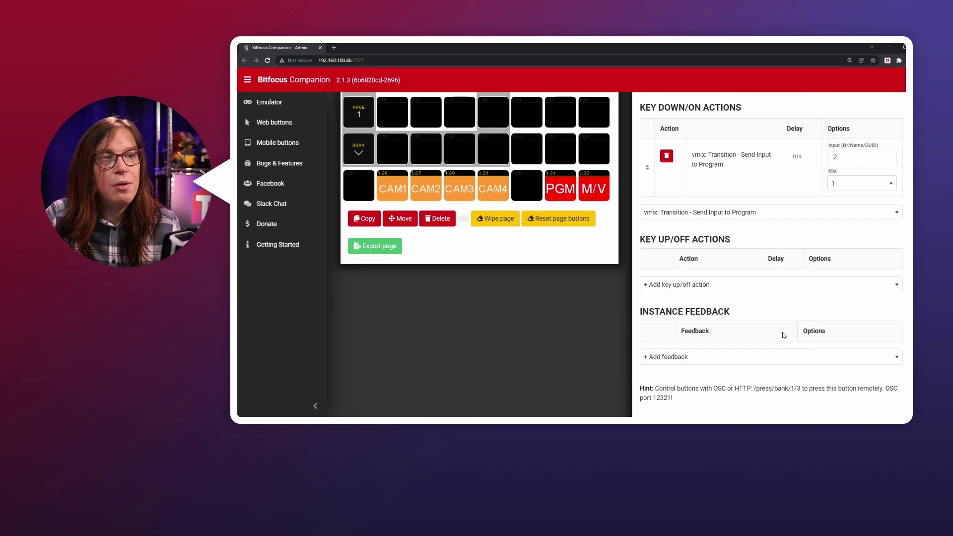
scroll(616, 306, up, 4)
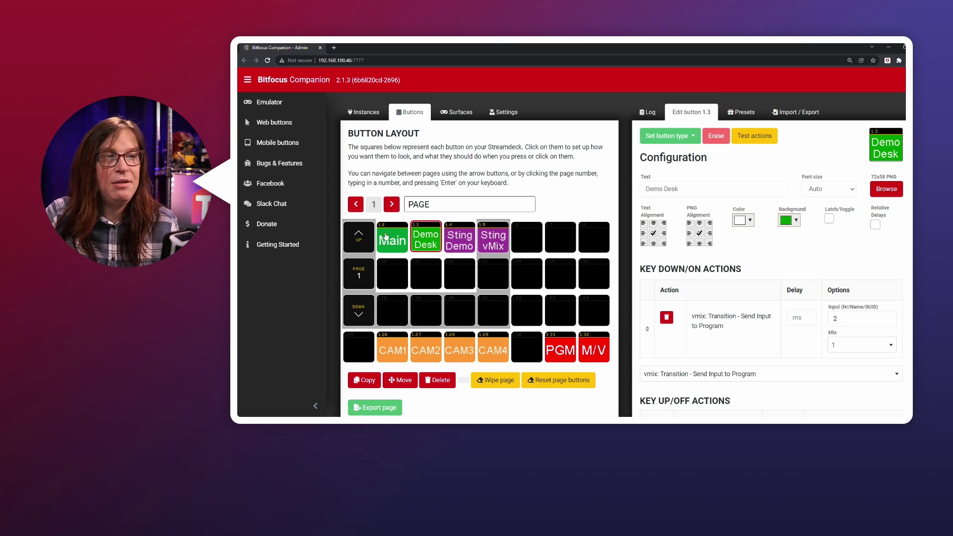
Open the Main button and the Sting Demo button, and examine Sting Demo's key down actions and the Stinger overlay input
click(386, 239)
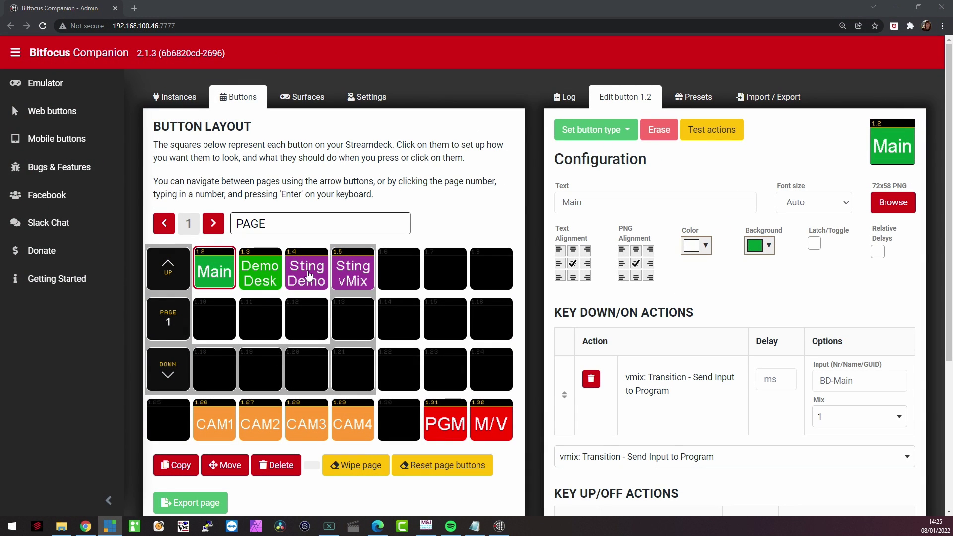
click(307, 274)
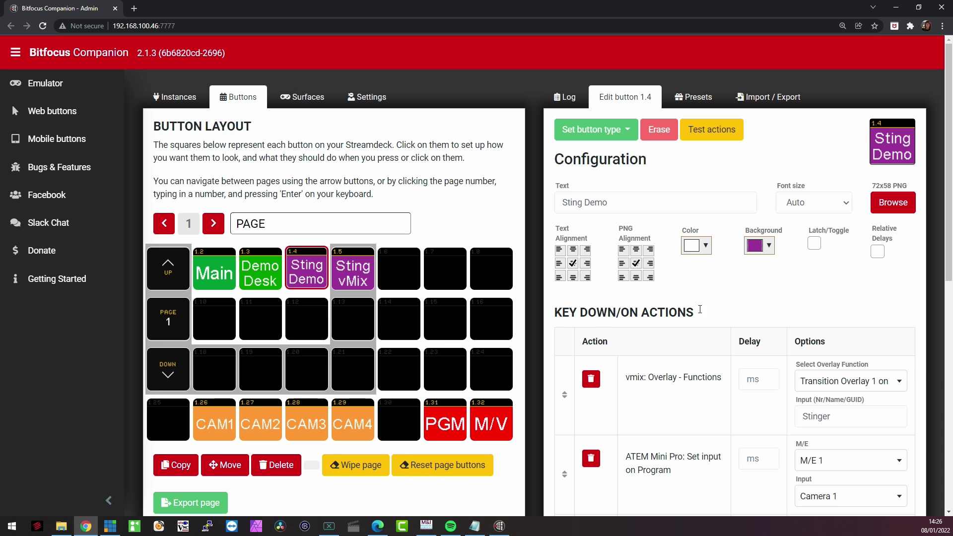
scroll(725, 310, down, 4)
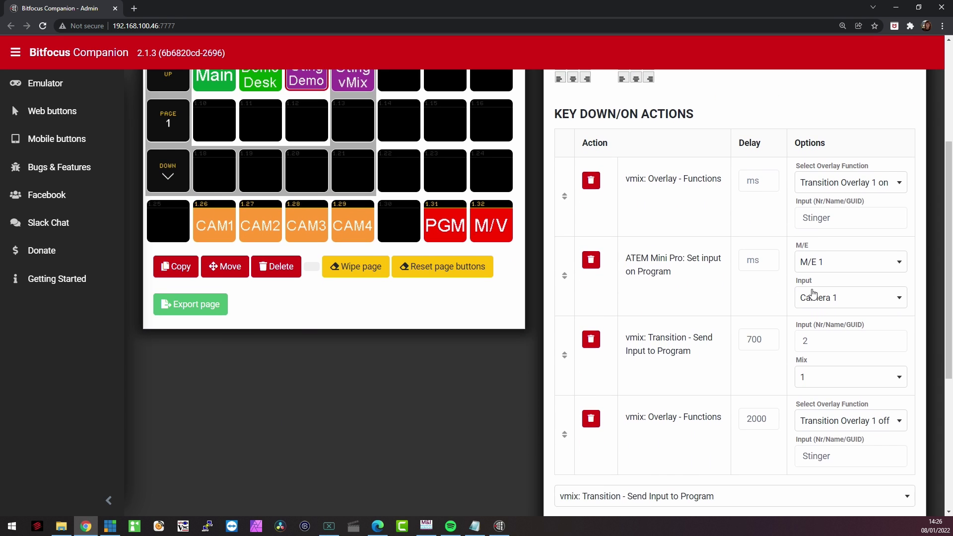
scroll(812, 292, up, 1)
drag(833, 219, 769, 221)
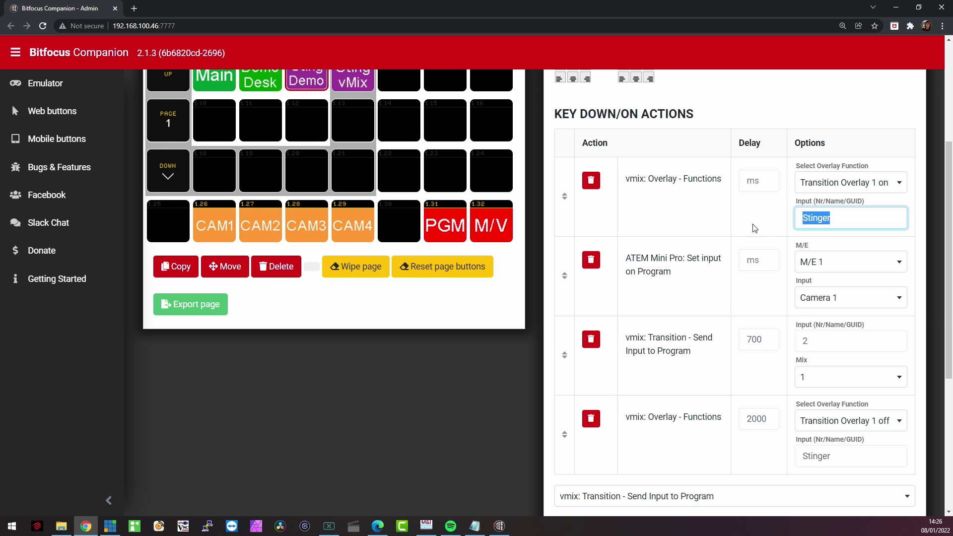
Switch to vMix, load the Stinger input 21 into preview and examine its overlay 1 control
key(alt+Tab)
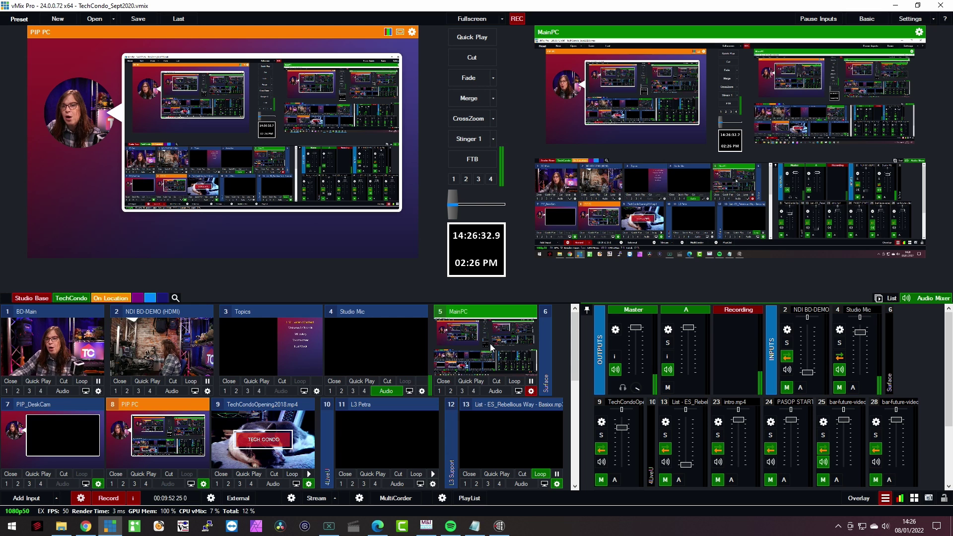
scroll(382, 391, down, 3)
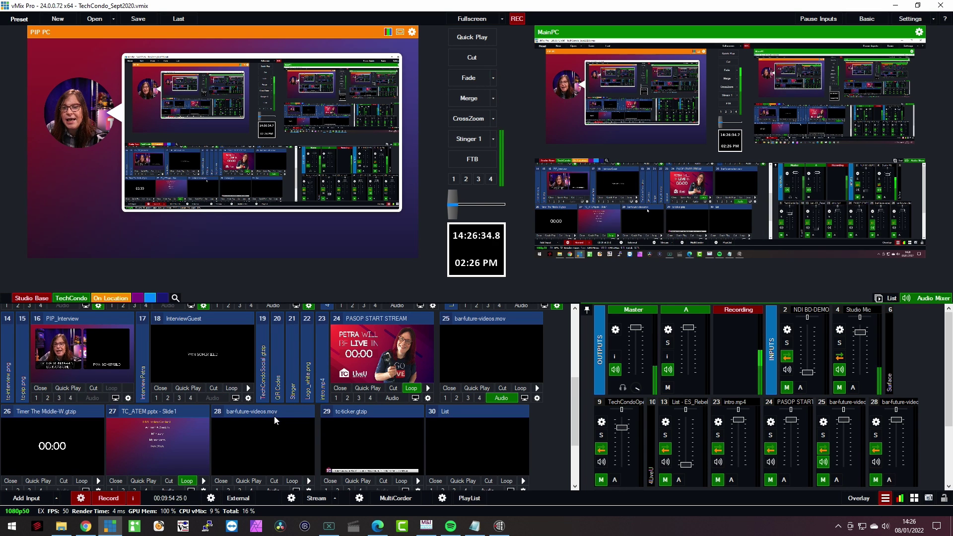
click(293, 378)
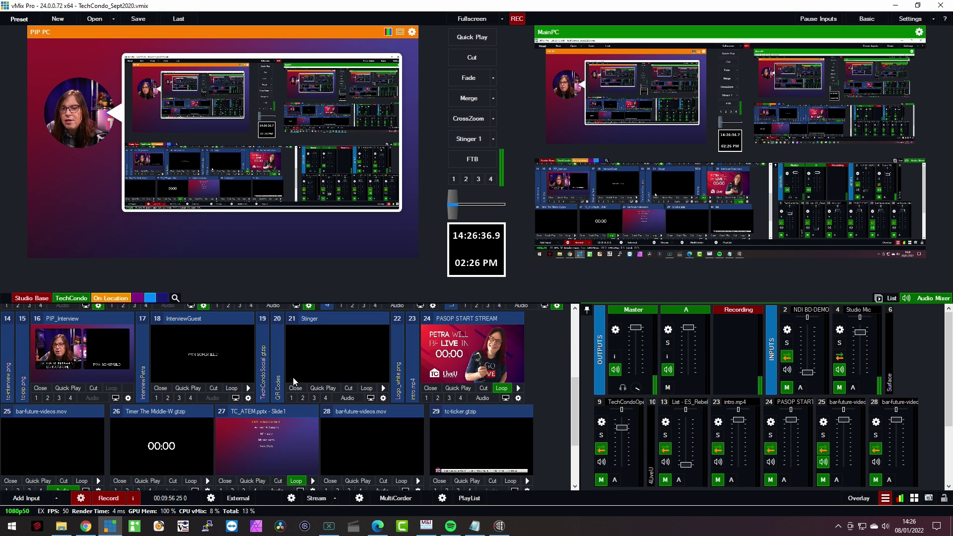
click(323, 345)
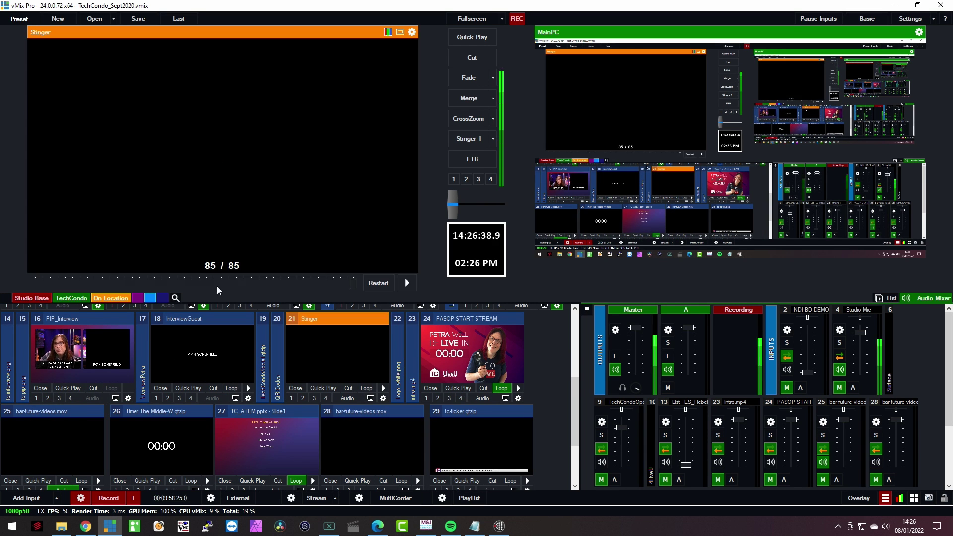
mouse_move(346, 291)
mouse_down()
mouse_move(40, 298)
mouse_move(353, 298)
mouse_up()
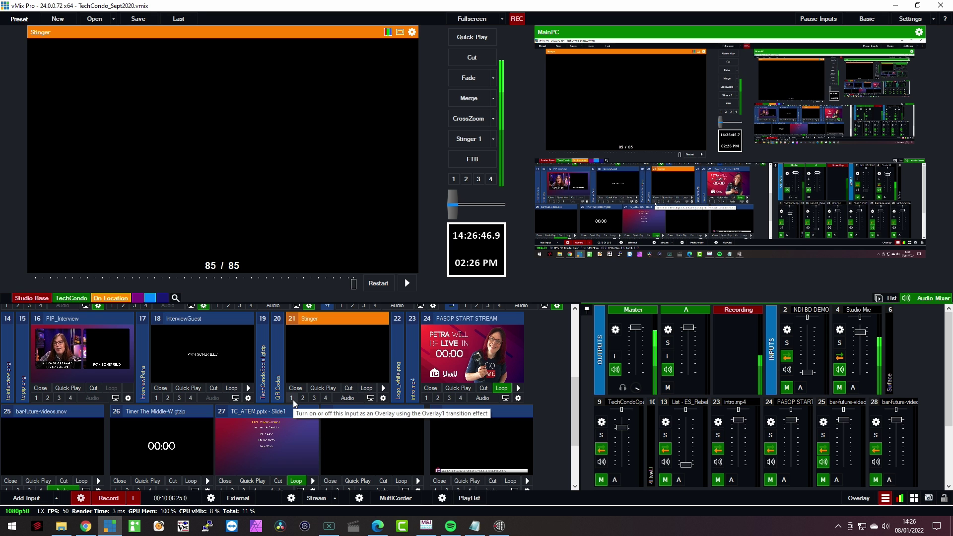
scroll(485, 364, up, 3)
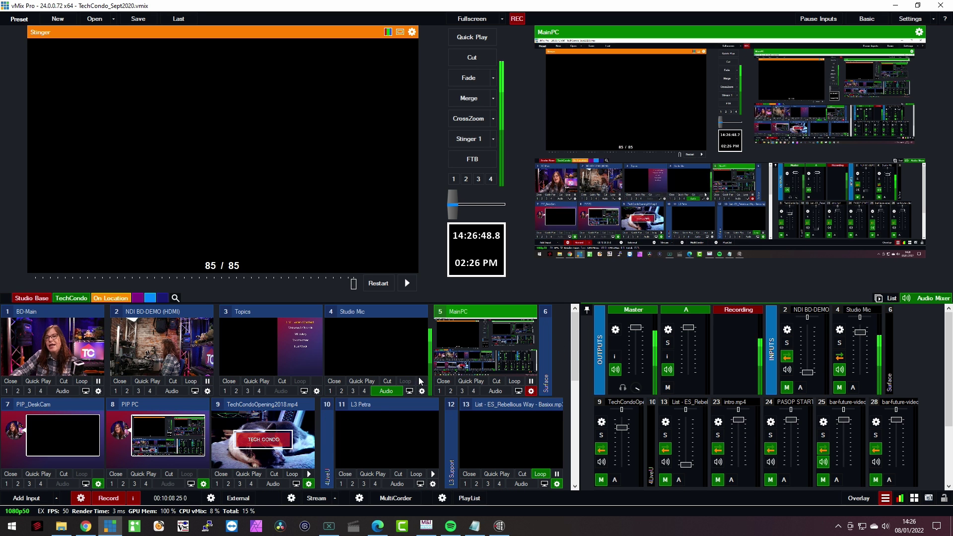
Return to Bitfocus Companion and examine the Sting Demo button's ATEM Mini Pro program action and the delays of its vMix actions
right_click(485, 364)
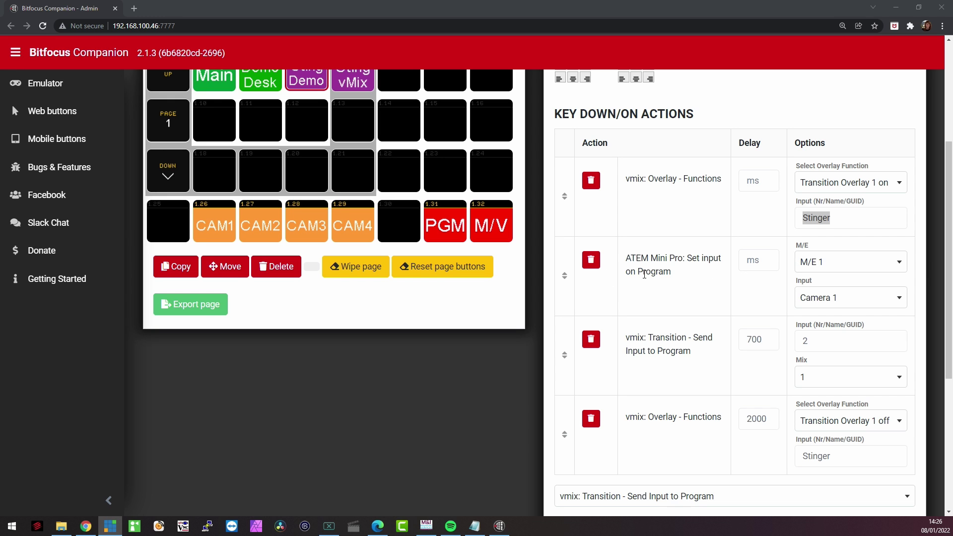
drag(642, 273, 657, 273)
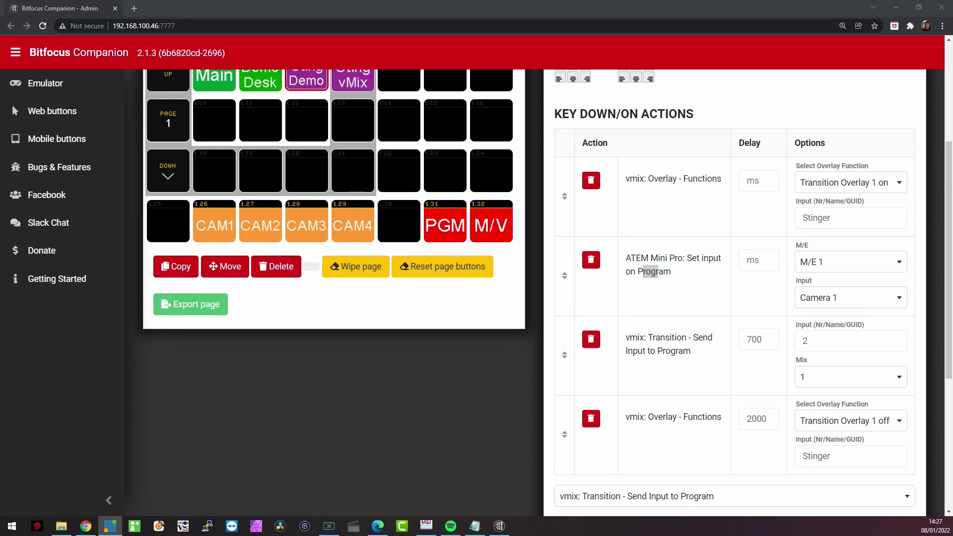
click(656, 294)
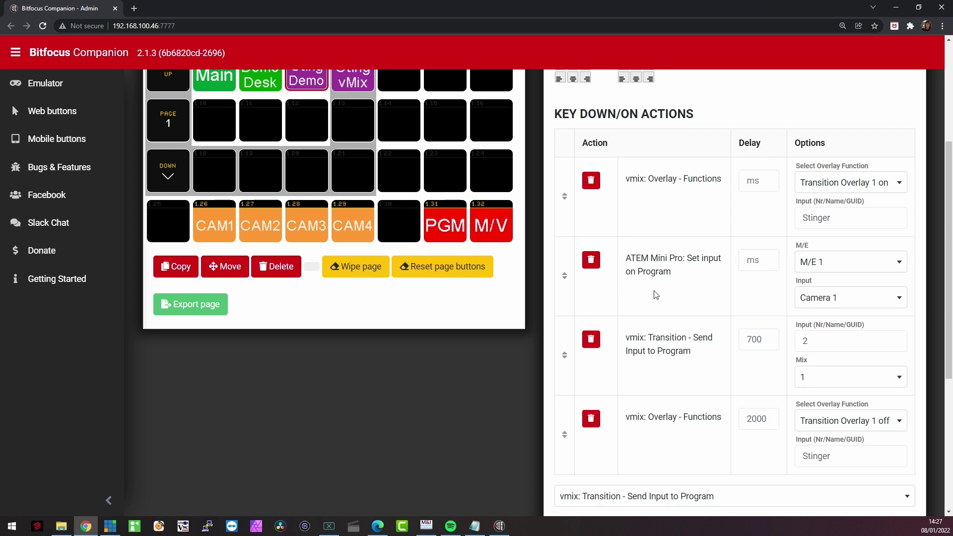
scroll(656, 295, down, 1)
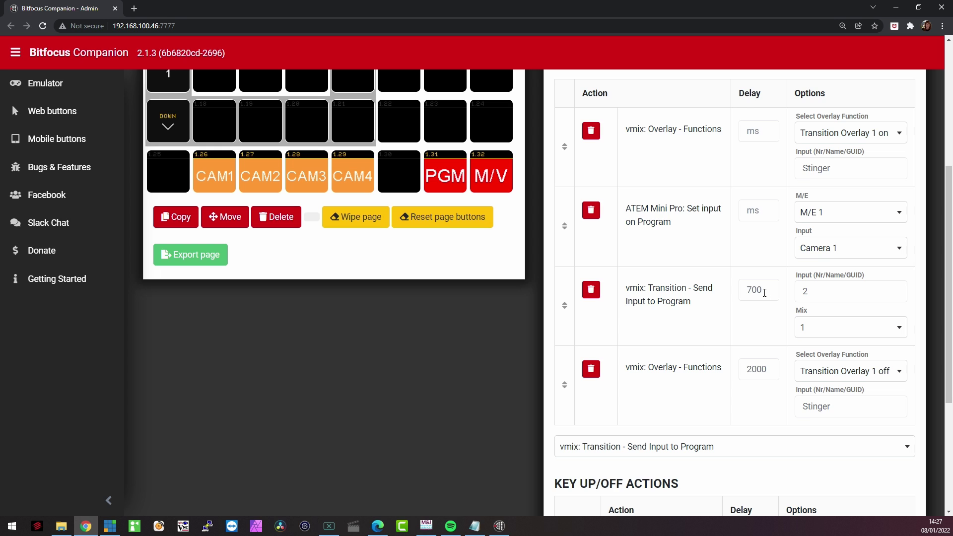
drag(747, 294, 774, 291)
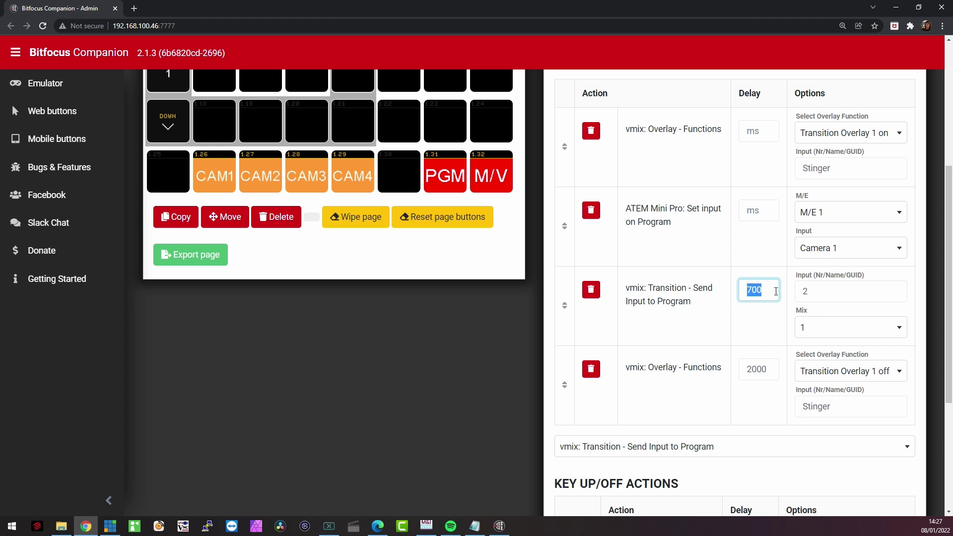
click(763, 326)
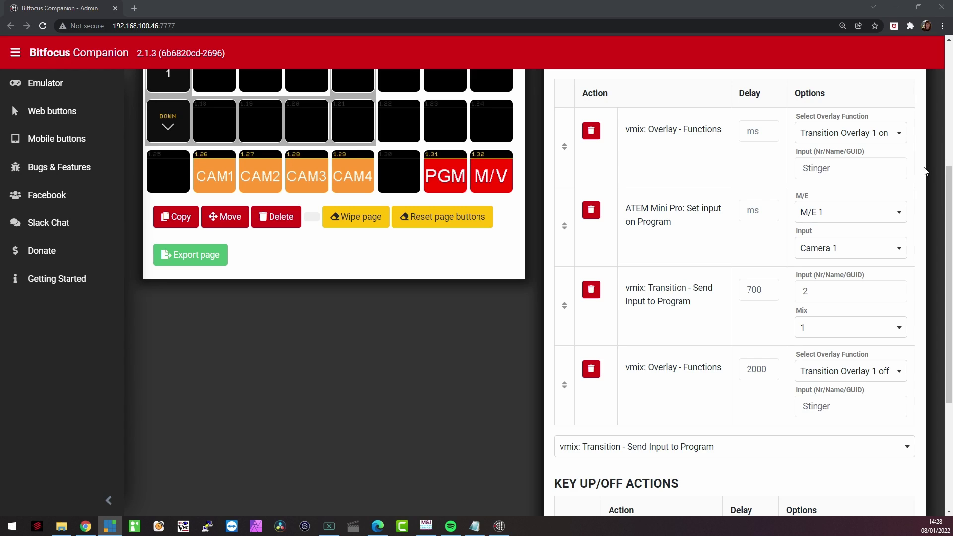
scroll(592, 235, up, 5)
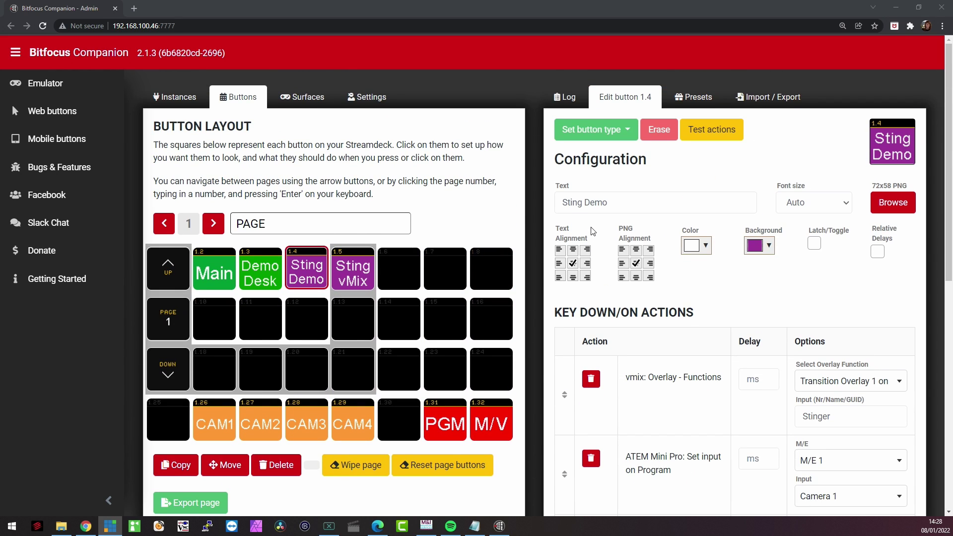
scroll(591, 230, down, 2)
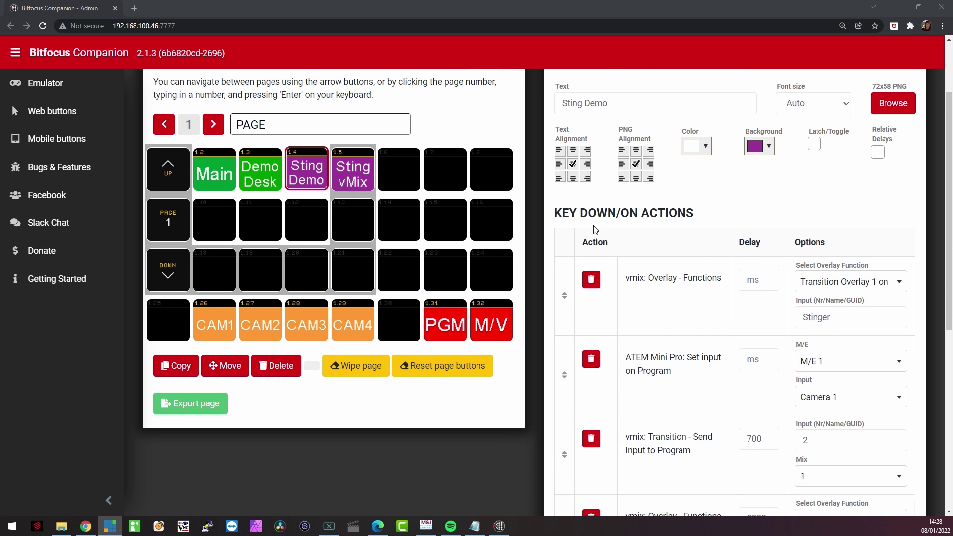
scroll(595, 229, down, 1)
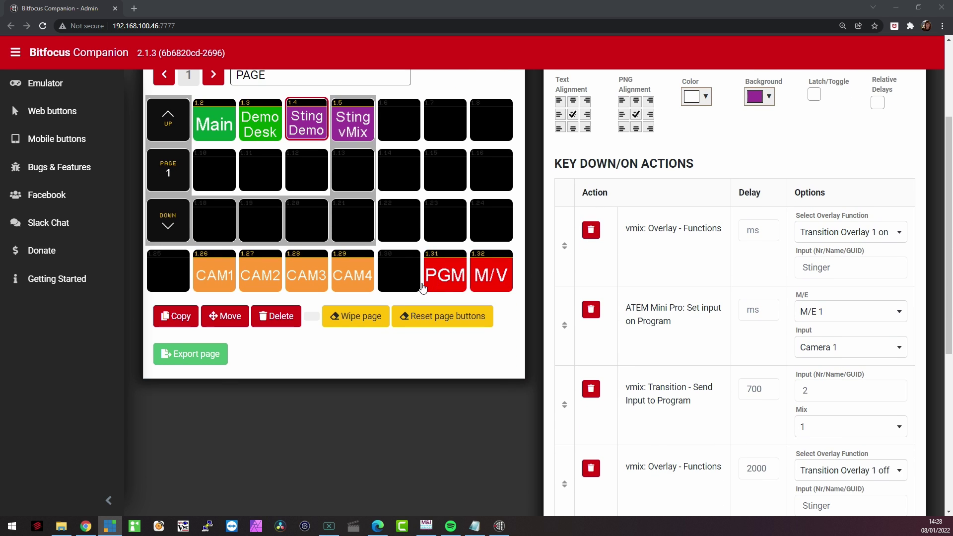
Make the empty button 1.30 between CAM4 and PGM a regular button with the text "MP1"
click(402, 272)
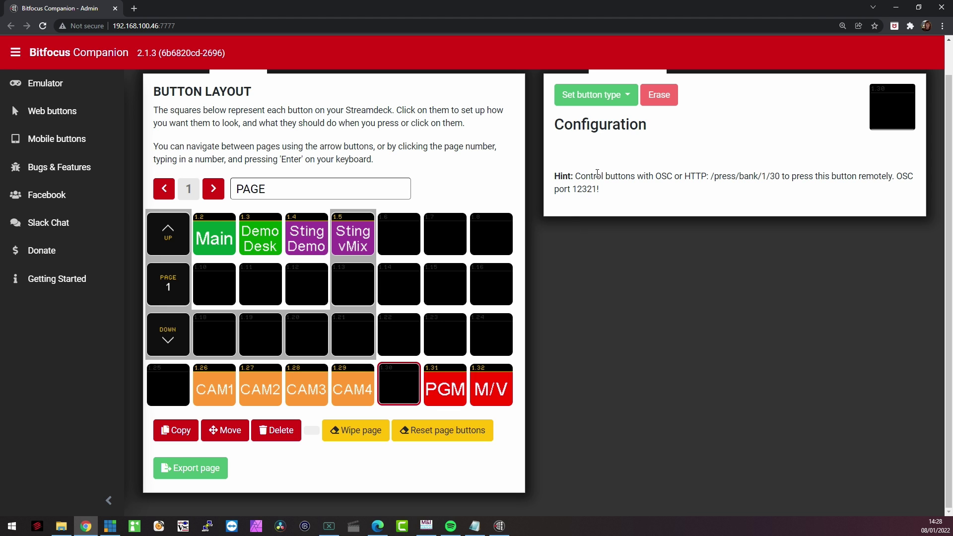
click(598, 100)
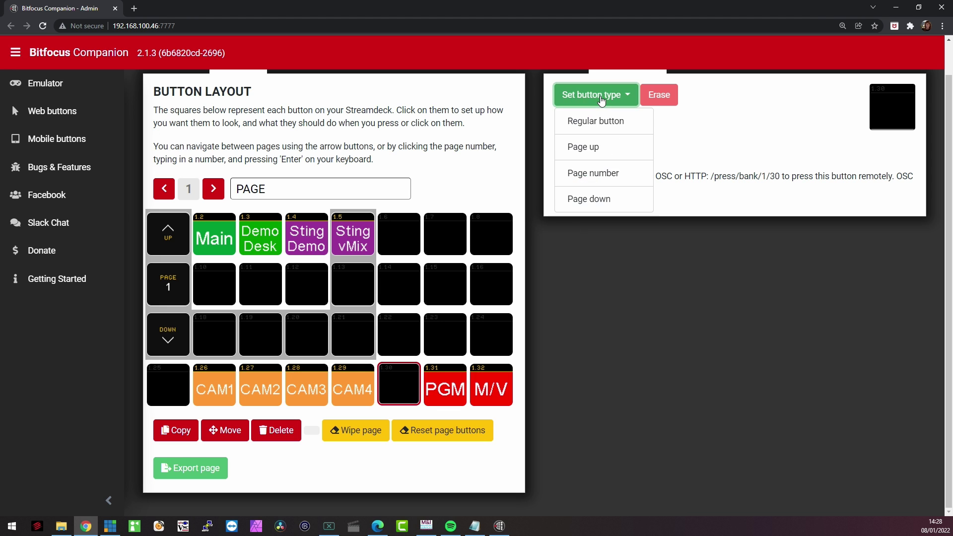
click(598, 122)
click(602, 167)
text(MP)
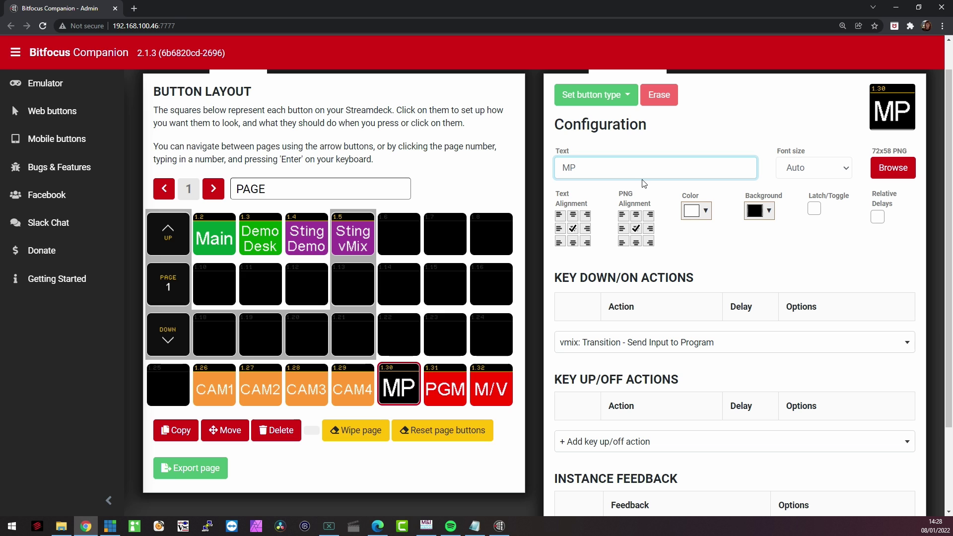
text(1)
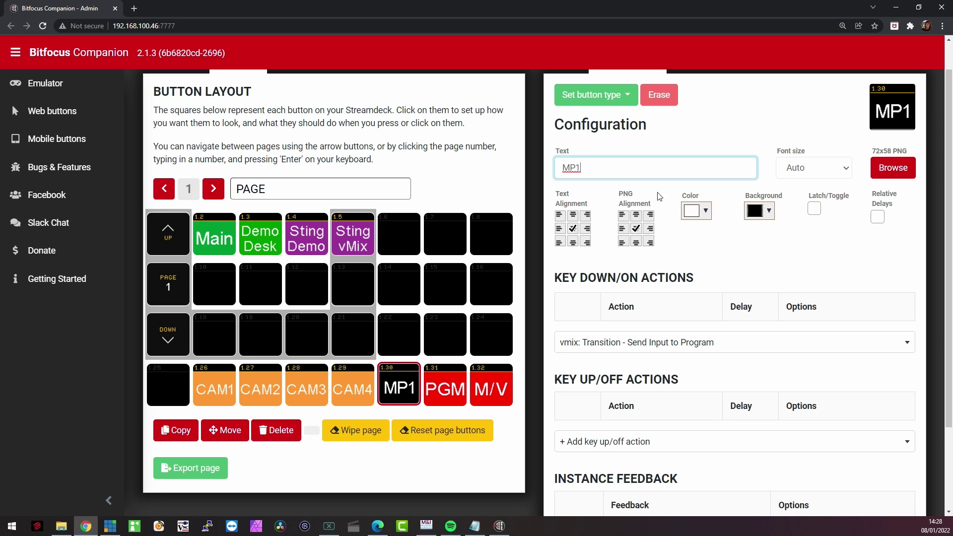
Set the MP1 button's background color to orange, rgb(255, 153, 51)
click(768, 214)
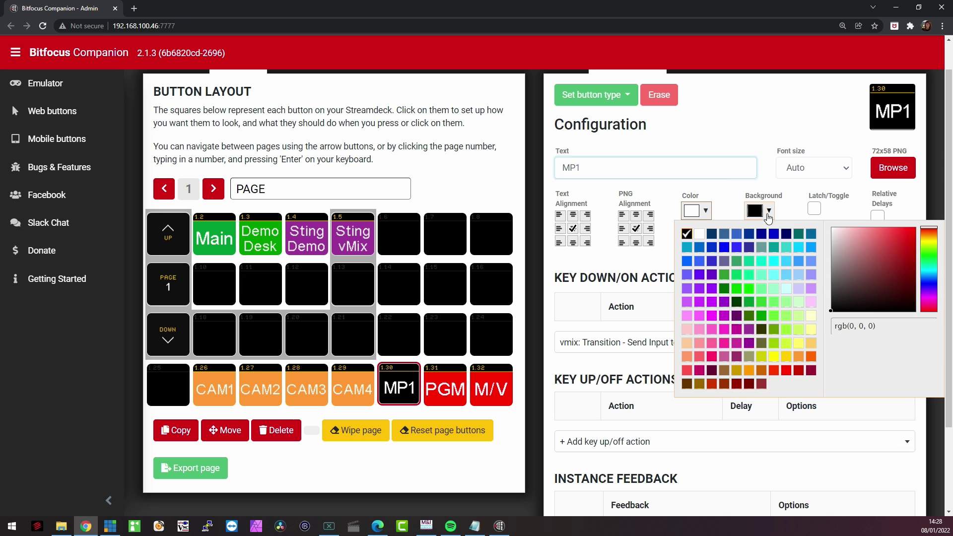
click(798, 356)
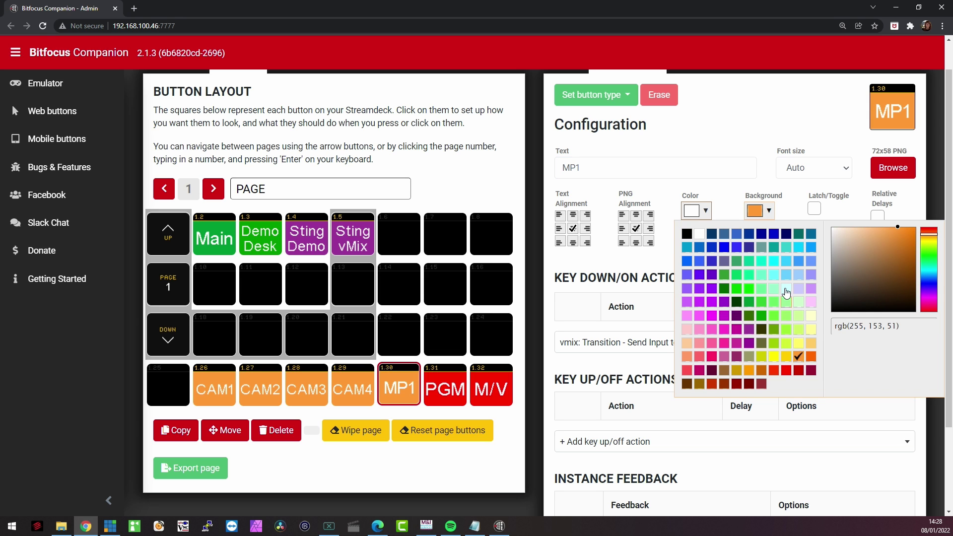
click(741, 145)
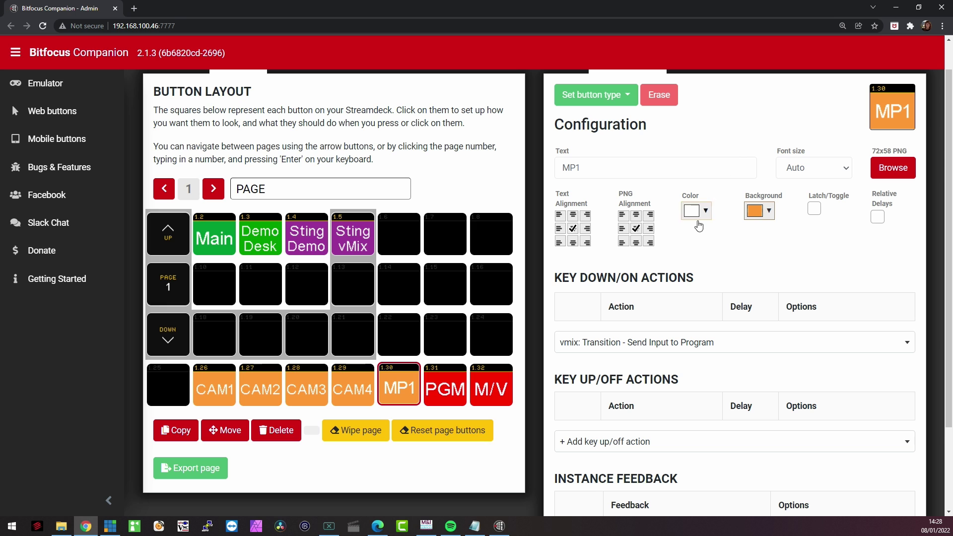
Add the key down action "ATEM Mini Pro: Set input on Program" to the MP1 button with M/E 1 and input Media Player 1
click(608, 349)
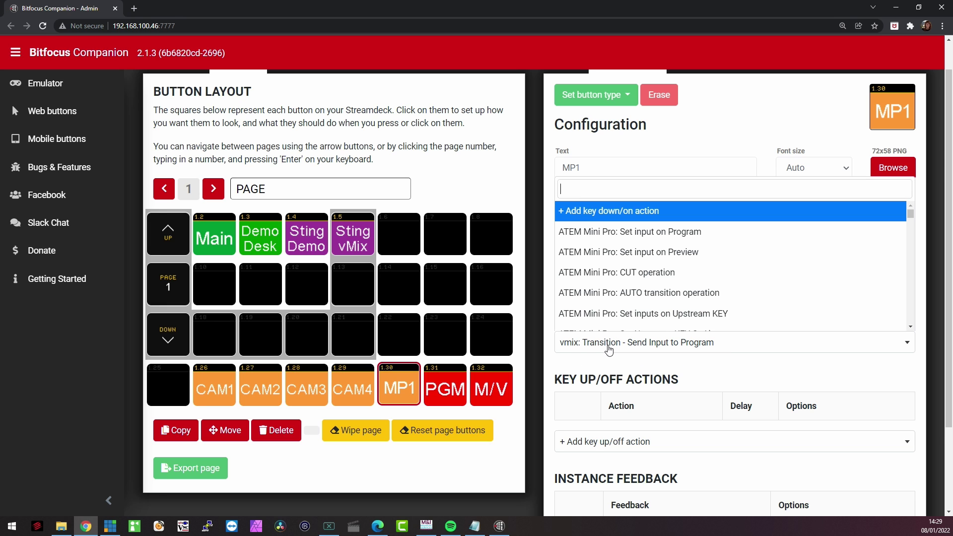
click(650, 237)
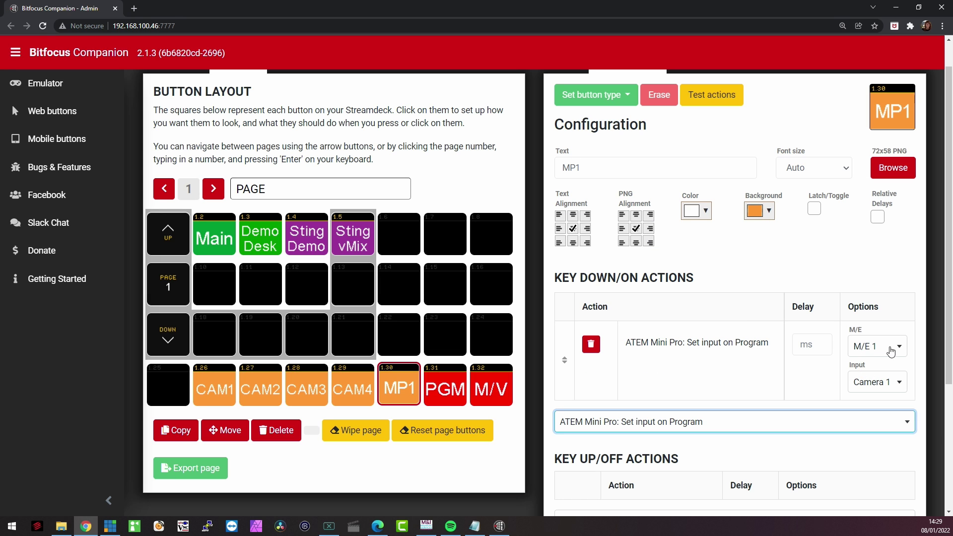
click(864, 348)
click(872, 371)
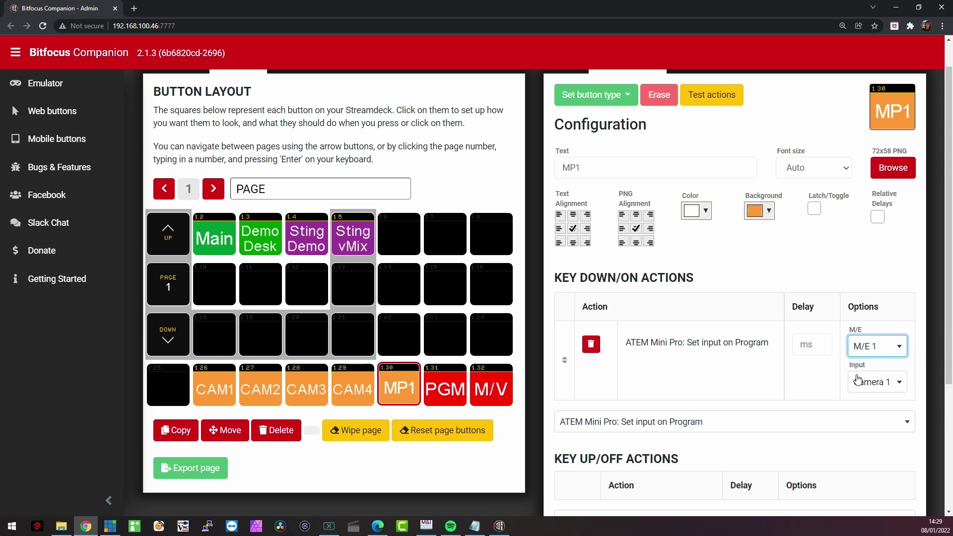
click(897, 382)
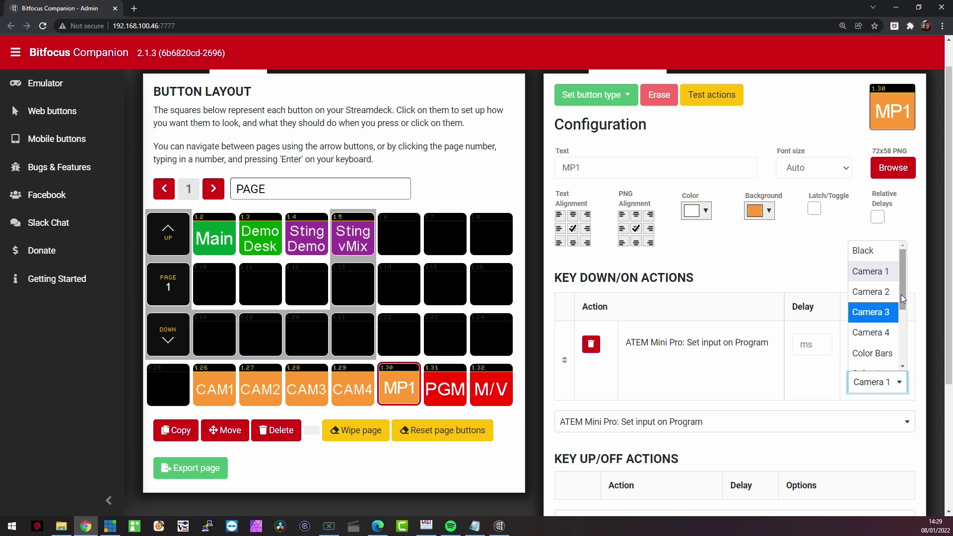
drag(901, 296, 903, 358)
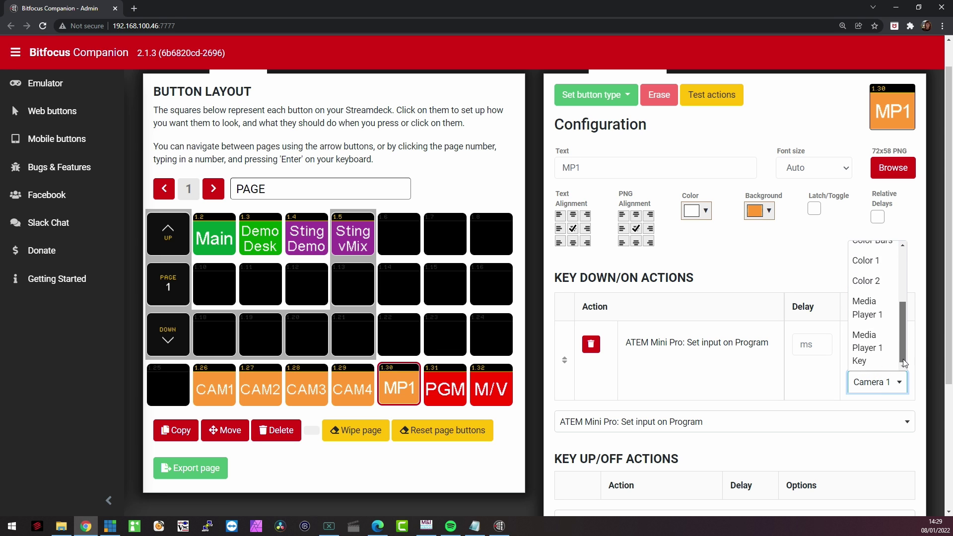
click(873, 313)
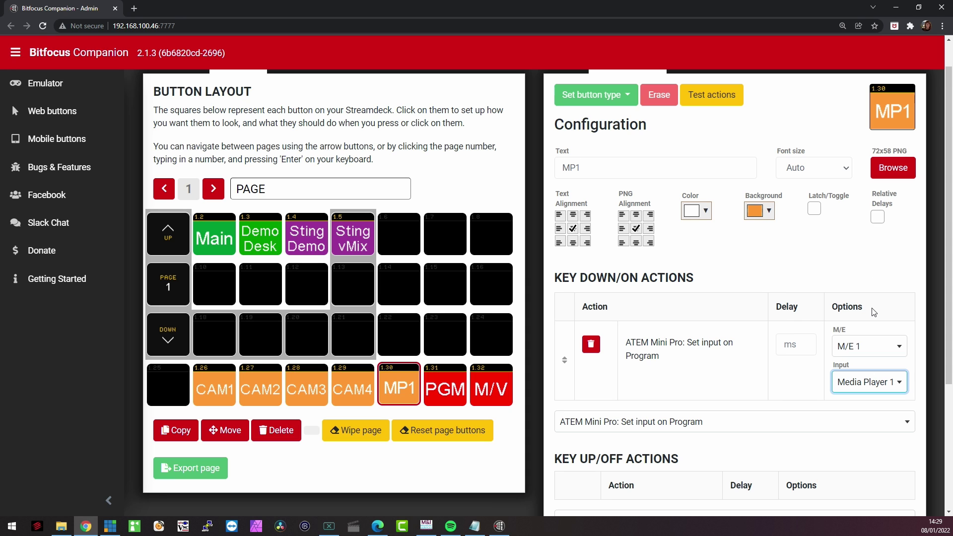